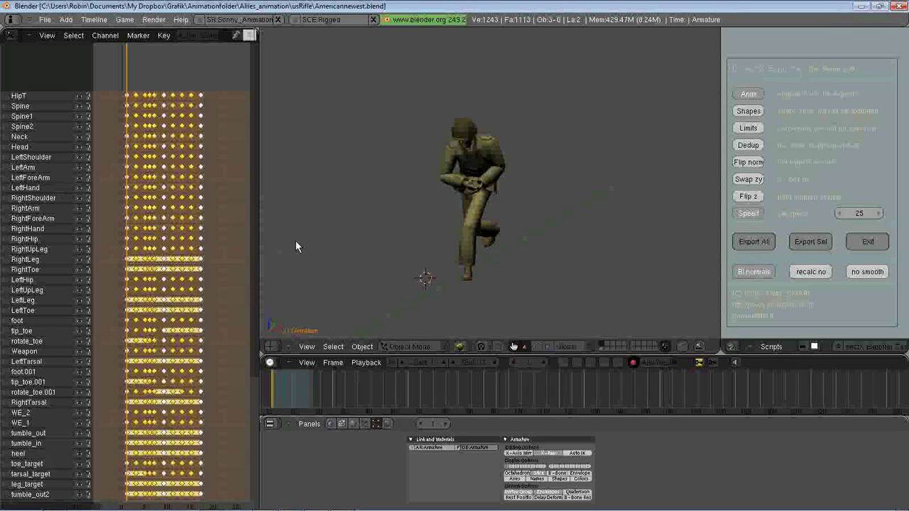
Play the soldier's sprint animation and inspect it from several angles
{"action": "middle_click_drag", "start_coordinate": [647, 238], "coordinate": [601, 272]}
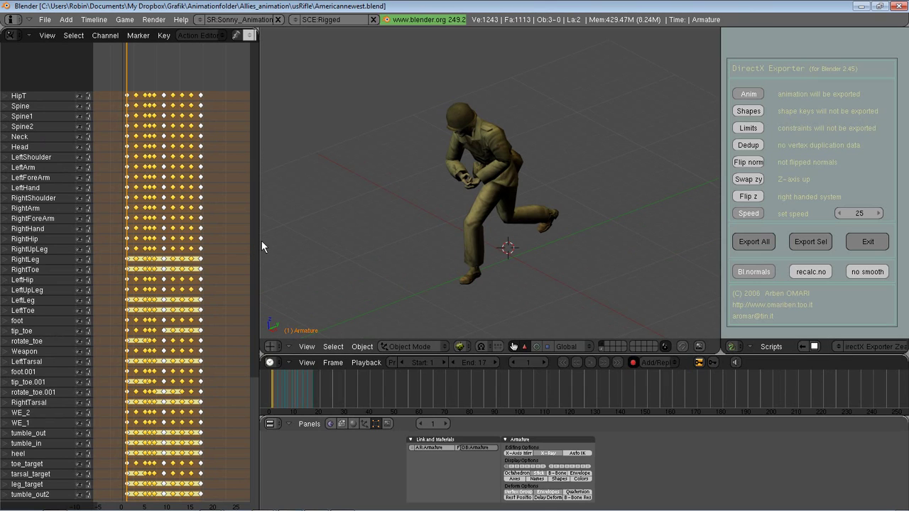
{"action": "left_click_drag", "start_coordinate": [259, 241], "coordinate": [221, 245]}
{"action": "mouse_move", "coordinate": [534, 231]}
{"action": "middle_mouse_down"}
{"action": "mouse_move", "coordinate": [583, 215]}
{"action": "mouse_move", "coordinate": [531, 225]}
{"action": "mouse_move", "coordinate": [501, 218]}
{"action": "mouse_move", "coordinate": [532, 226]}
{"action": "middle_mouse_up"}
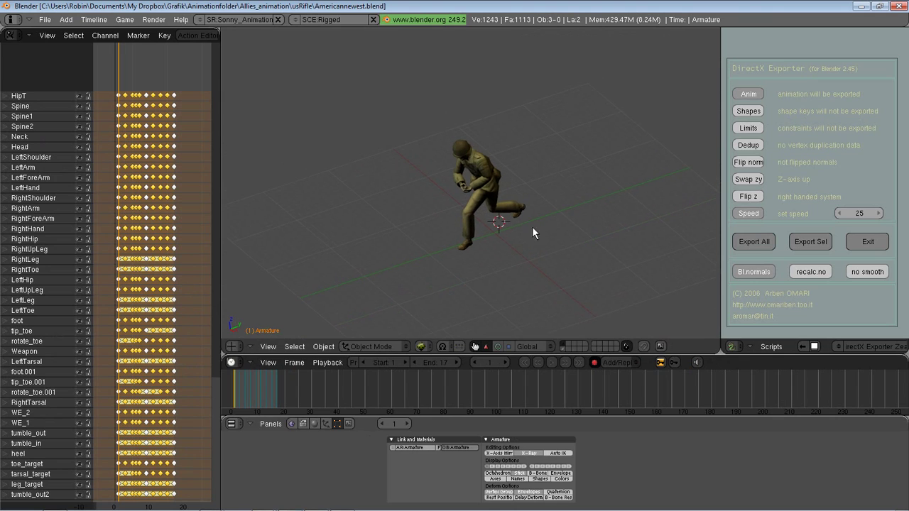
{"action": "left_click", "coordinate": [555, 361]}
{"action": "middle_click_drag", "start_coordinate": [618, 241], "coordinate": [498, 268]}
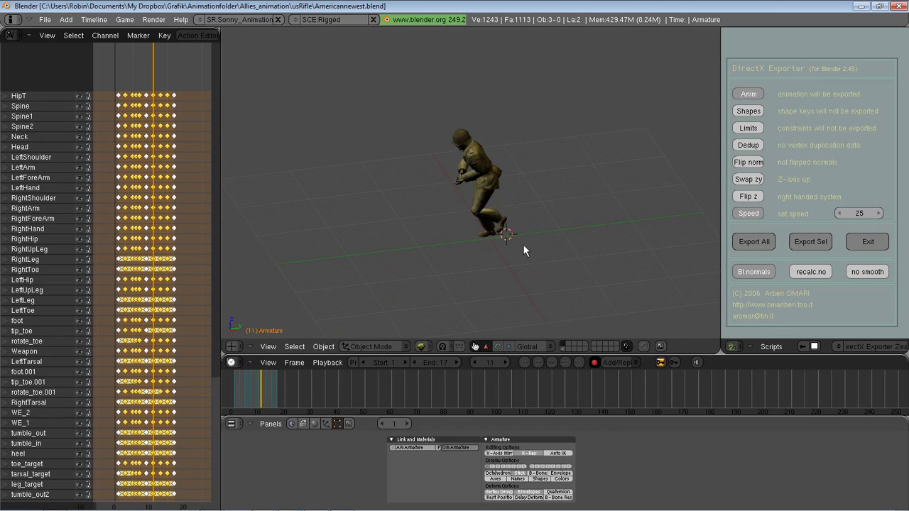
{"action": "middle_click_drag", "start_coordinate": [524, 245], "coordinate": [578, 244]}
{"action": "scroll", "coordinate": [575, 282], "scroll_direction": "up", "scroll_amount": 2}
{"action": "left_click", "coordinate": [551, 364]}
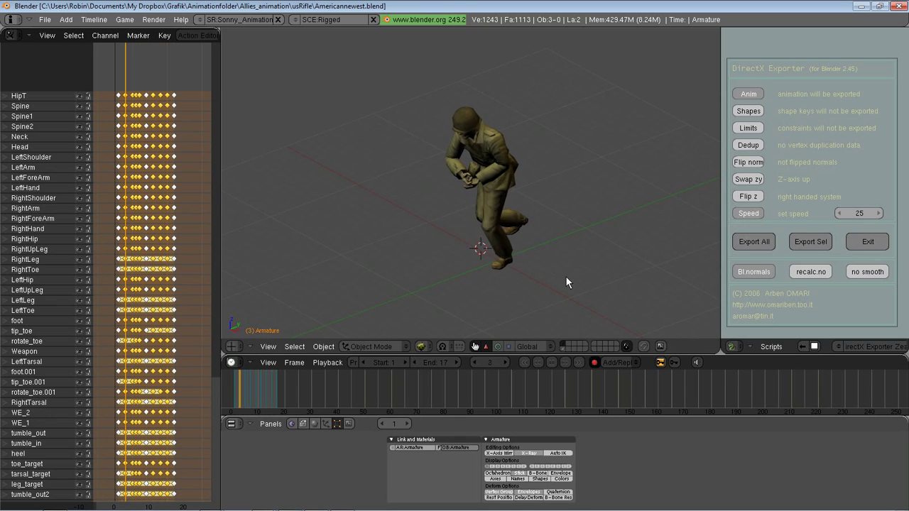
{"action": "scroll", "coordinate": [566, 275], "scroll_direction": "down", "scroll_amount": 2}
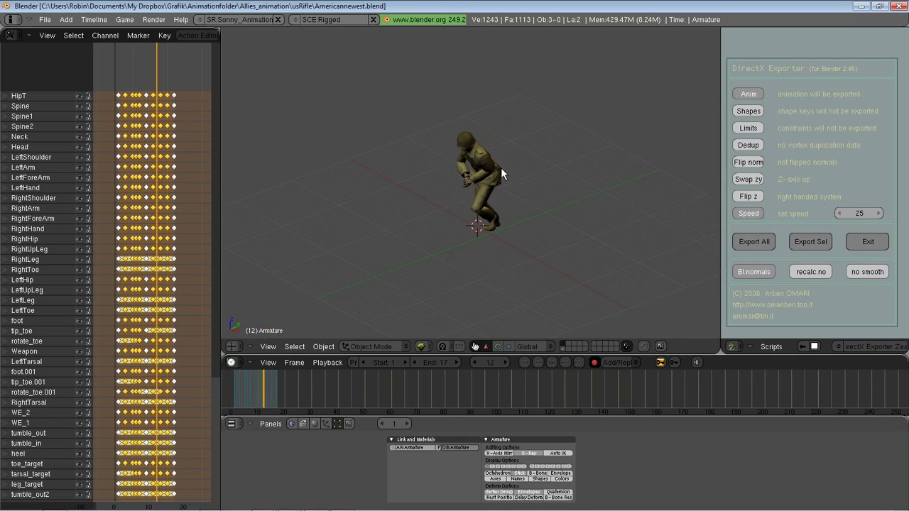
{"action": "left_click", "coordinate": [555, 362]}
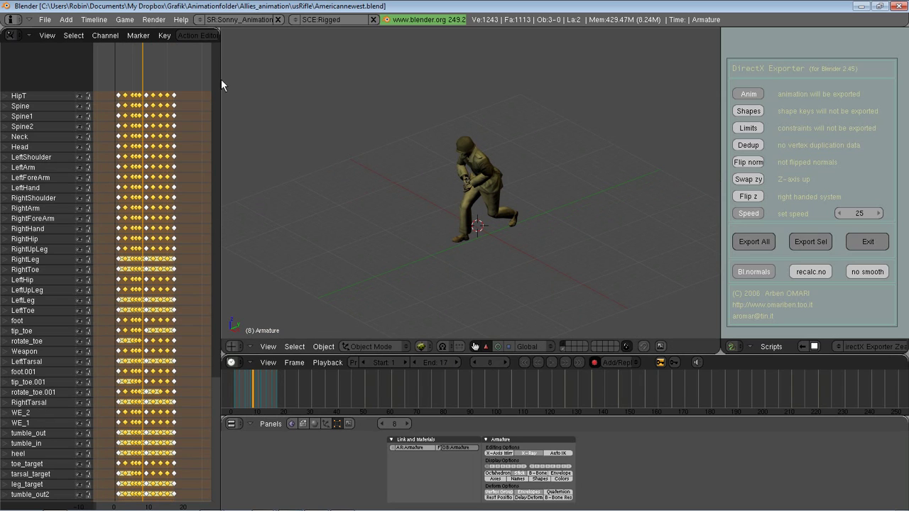
Widen the Action Editor to show the action's name and move the current frame back to 1
{"action": "left_click_drag", "start_coordinate": [223, 80], "coordinate": [277, 89]}
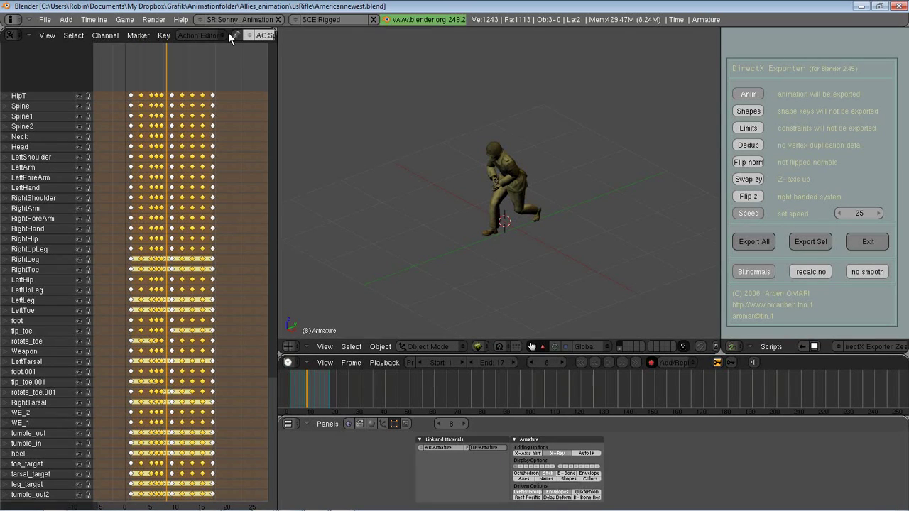
{"action": "middle_click_drag", "start_coordinate": [228, 32], "coordinate": [122, 36]}
{"action": "left_click_drag", "start_coordinate": [161, 214], "coordinate": [133, 221]}
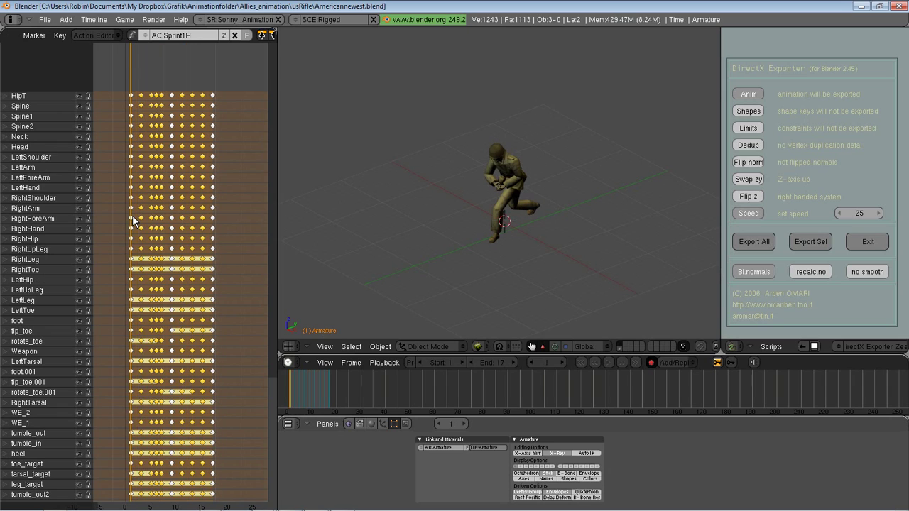
Browse the action datablocks and assign the AidPlant2H action to the armature
{"action": "left_click", "coordinate": [146, 36]}
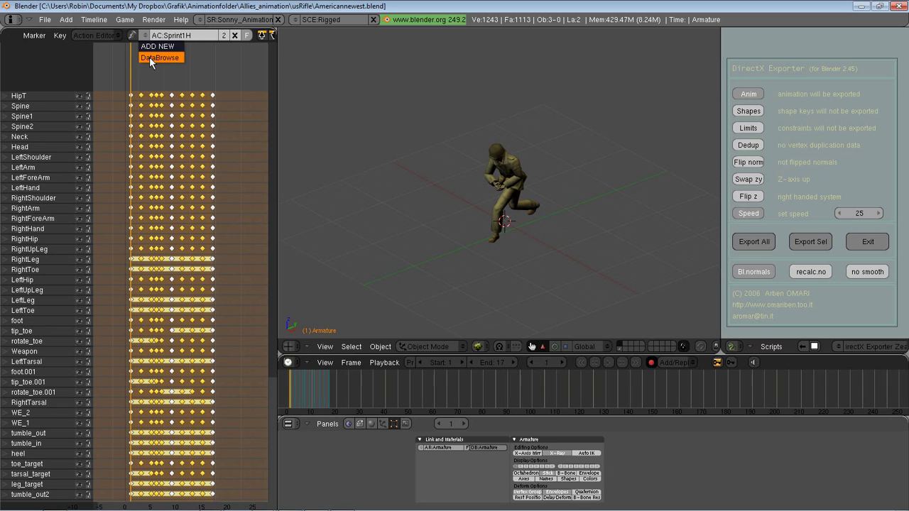
{"action": "left_click", "coordinate": [150, 57]}
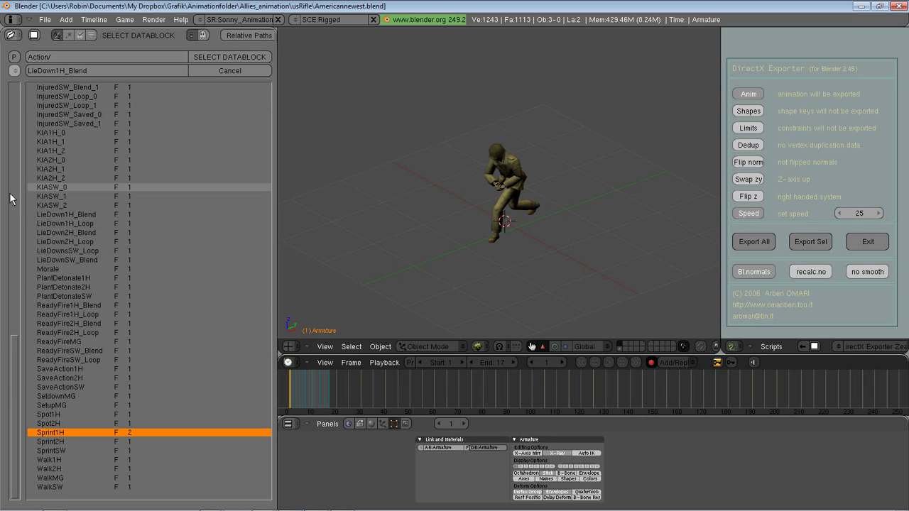
{"action": "scroll", "coordinate": [55, 211], "scroll_direction": "up", "scroll_amount": 12}
{"action": "scroll", "coordinate": [52, 175], "scroll_direction": "up", "scroll_amount": 10}
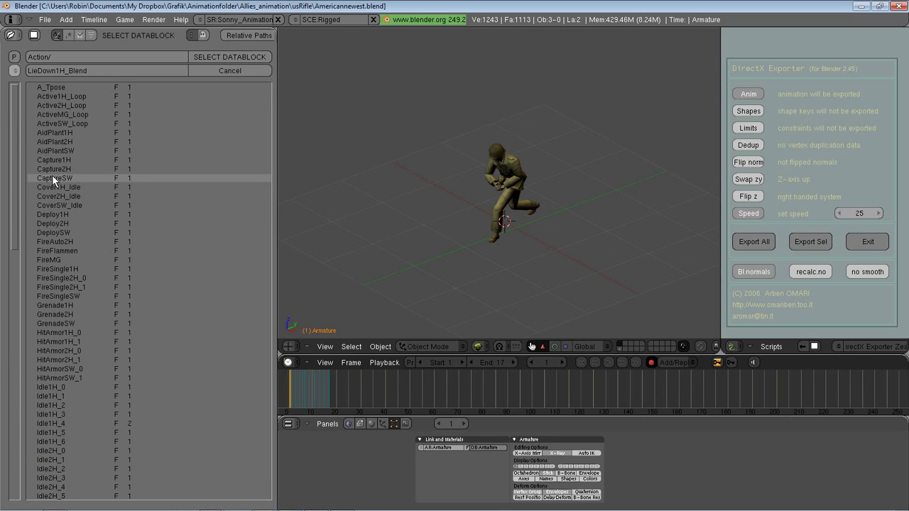
{"action": "scroll", "coordinate": [52, 175], "scroll_direction": "down", "scroll_amount": 8}
{"action": "scroll", "coordinate": [52, 175], "scroll_direction": "down", "scroll_amount": 14}
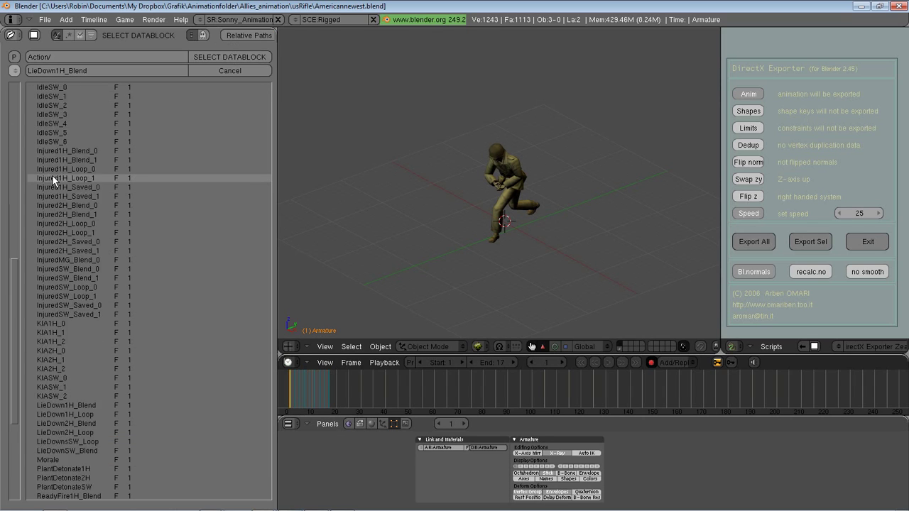
{"action": "scroll", "coordinate": [53, 198], "scroll_direction": "up", "scroll_amount": 18}
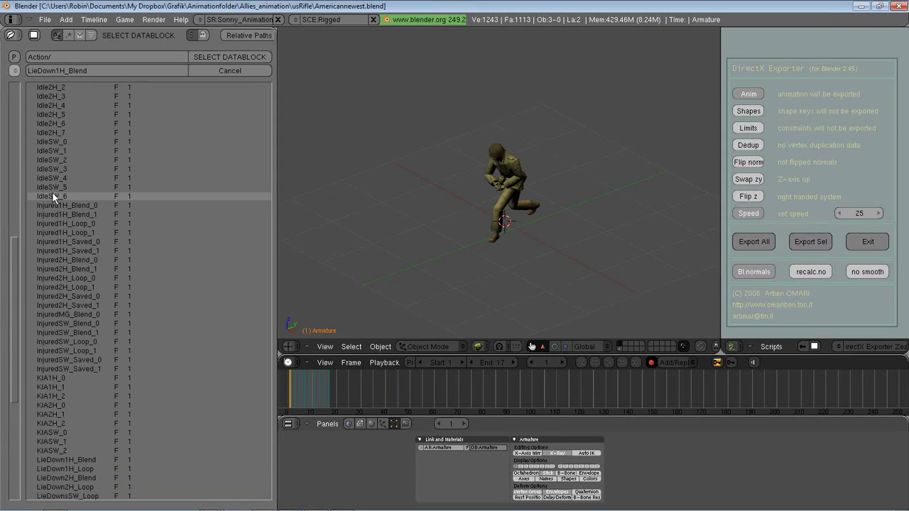
{"action": "scroll", "coordinate": [52, 192], "scroll_direction": "up", "scroll_amount": 3}
{"action": "left_click", "coordinate": [64, 114]}
{"action": "left_click", "coordinate": [208, 53]}
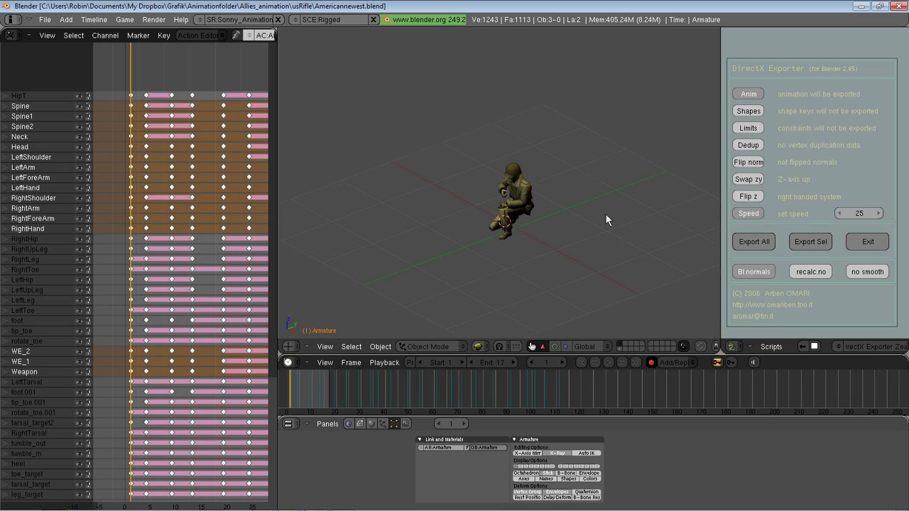
Enlarge the Action Editor so the full range of AidPlant2H keyframes fits inside it
{"action": "middle_click_drag", "start_coordinate": [606, 219], "coordinate": [572, 221]}
{"action": "middle_click_drag", "start_coordinate": [206, 295], "coordinate": [168, 282]}
{"action": "middle_click_drag", "start_coordinate": [256, 309], "coordinate": [113, 270], "text": "ctrl"}
{"action": "left_click_drag", "start_coordinate": [278, 234], "coordinate": [434, 235]}
{"action": "scroll", "coordinate": [299, 284], "scroll_direction": "down", "scroll_amount": 5}
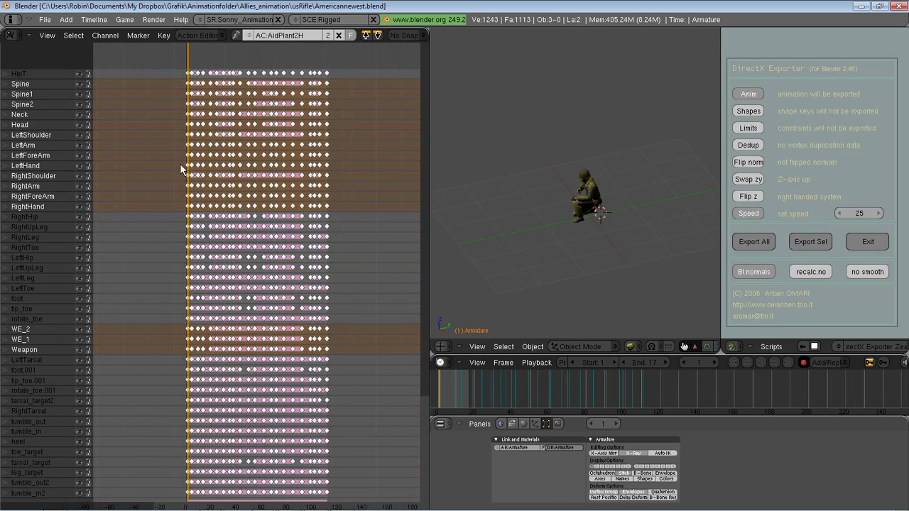
Scrub through the AidPlant2H animation from frame 1 to its end, finishing on frame 112
{"action": "left_click_drag", "start_coordinate": [203, 172], "coordinate": [325, 178]}
{"action": "scroll", "coordinate": [302, 333], "scroll_direction": "up", "scroll_amount": 2}
{"action": "mouse_move", "coordinate": [301, 328]}
{"action": "middle_mouse_down"}
{"action": "mouse_move", "coordinate": [268, 285]}
{"action": "mouse_move", "coordinate": [272, 340]}
{"action": "mouse_move", "coordinate": [307, 342]}
{"action": "middle_mouse_up"}
{"action": "left_click_drag", "start_coordinate": [364, 211], "coordinate": [368, 240]}
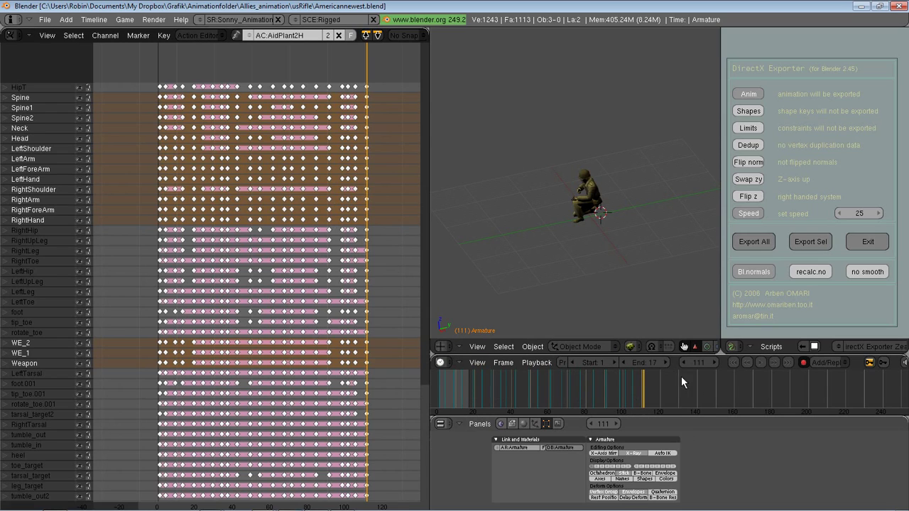
{"action": "left_click_drag", "start_coordinate": [310, 245], "coordinate": [151, 241]}
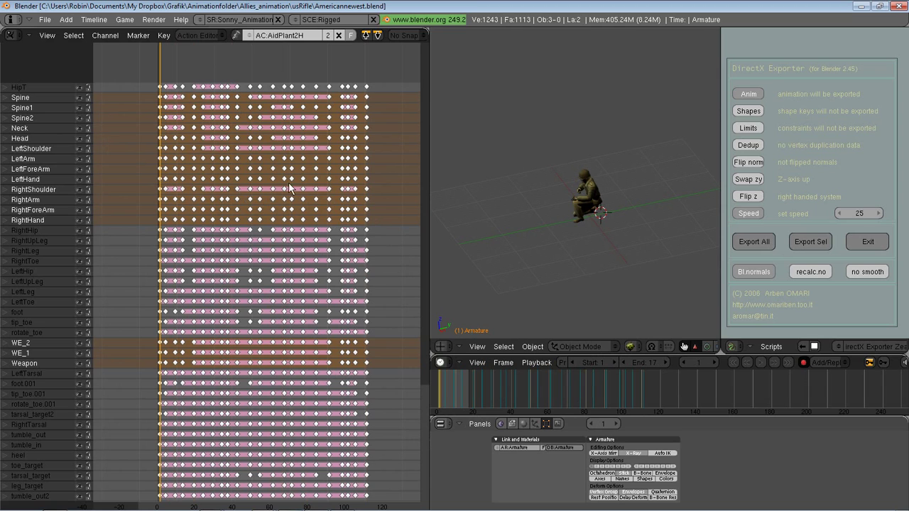
{"action": "left_click_drag", "start_coordinate": [307, 188], "coordinate": [367, 188]}
{"action": "middle_click_drag", "start_coordinate": [299, 170], "coordinate": [291, 198]}
Select the soldier mesh Aprivate and check the name of its action without changing it
{"action": "right_click", "coordinate": [592, 184]}
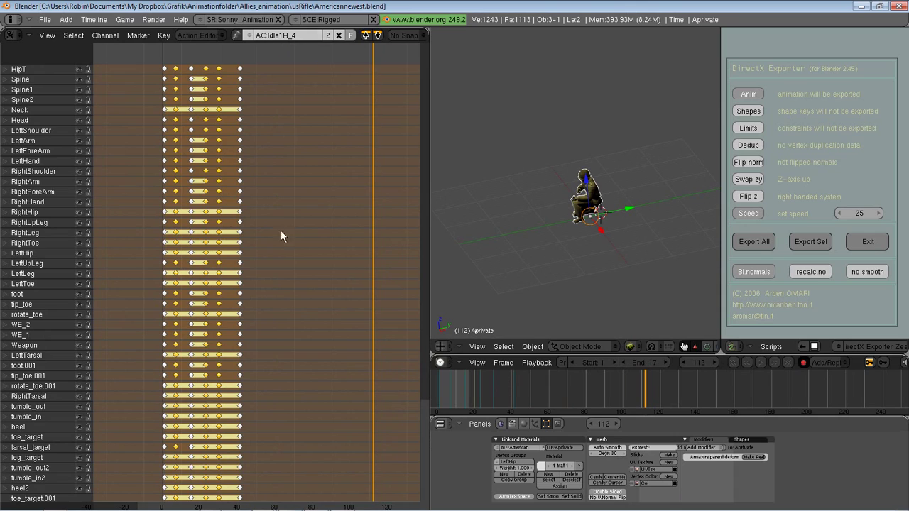
{"action": "left_click", "coordinate": [300, 37]}
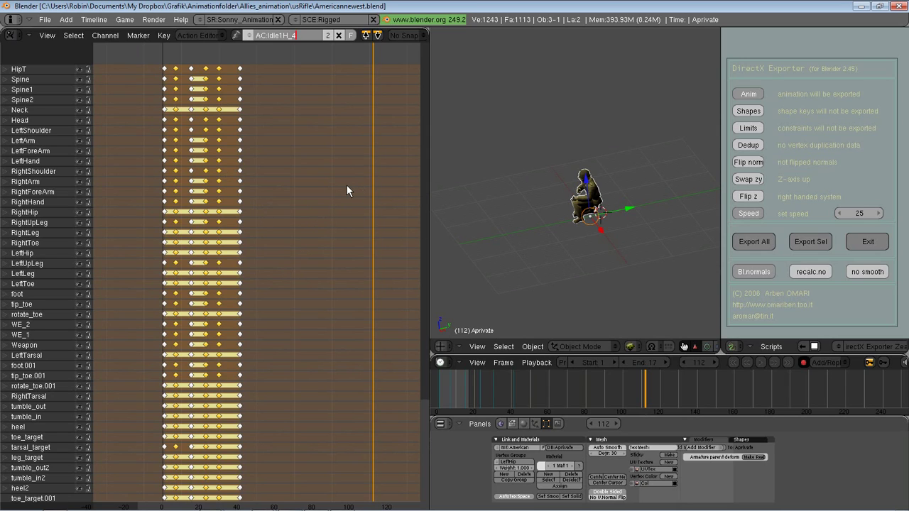
{"action": "key", "text": "Return"}
Narrow the Action Editor to give the 3D view more room around the soldier
{"action": "middle_click_drag", "start_coordinate": [345, 226], "coordinate": [381, 220]}
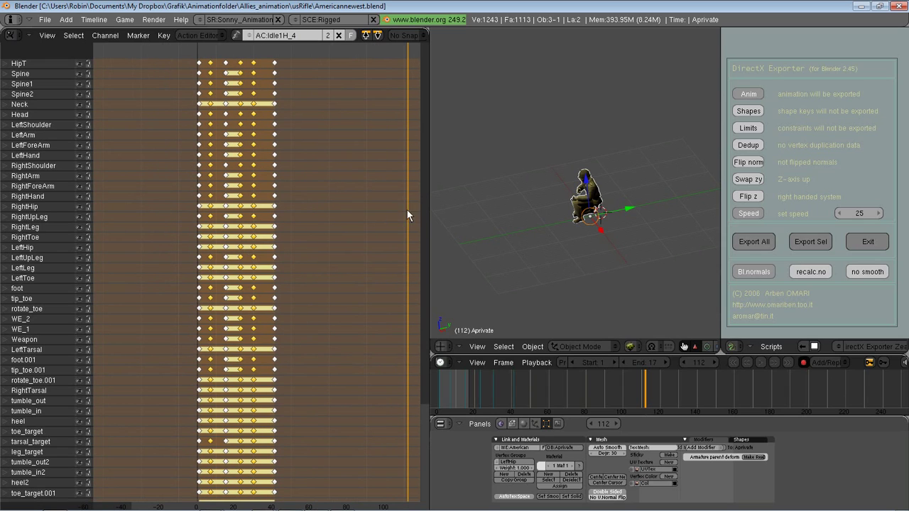
{"action": "middle_click_drag", "start_coordinate": [615, 225], "coordinate": [395, 198]}
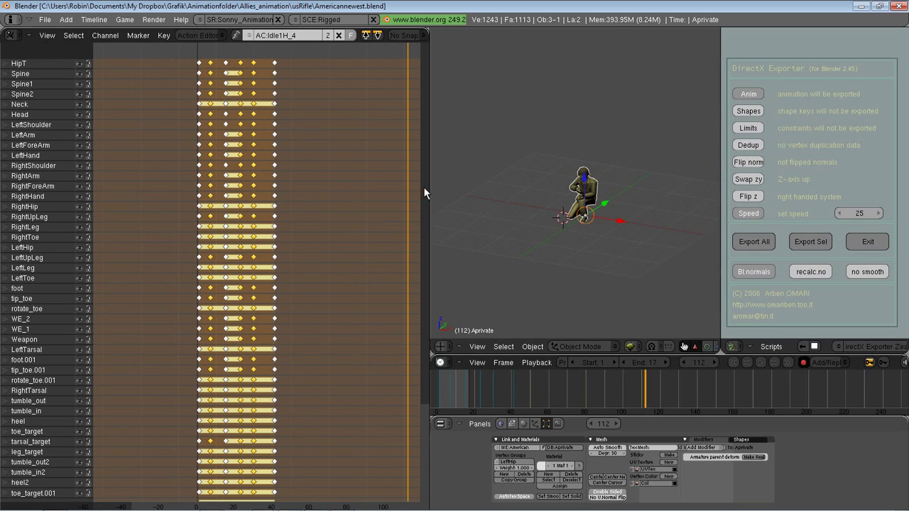
{"action": "left_click_drag", "start_coordinate": [429, 190], "coordinate": [281, 199]}
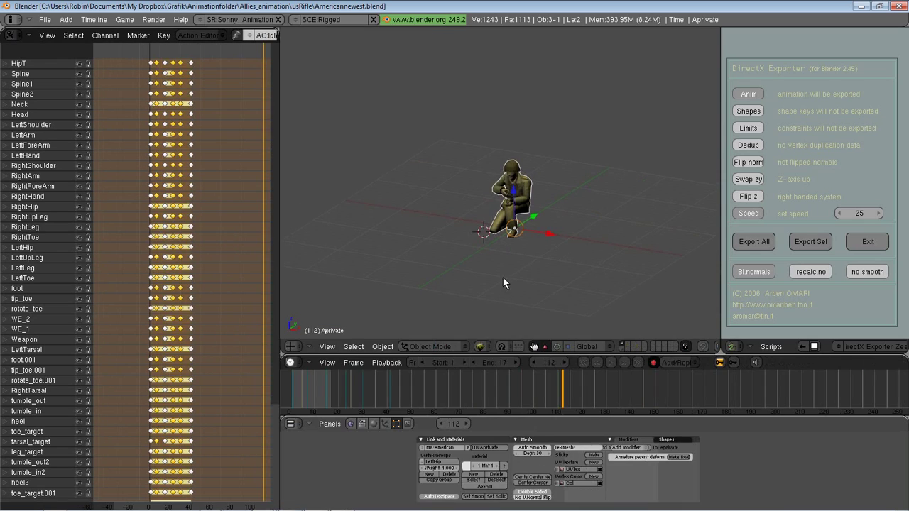
{"action": "scroll", "coordinate": [504, 285], "scroll_direction": "up", "scroll_amount": 4}
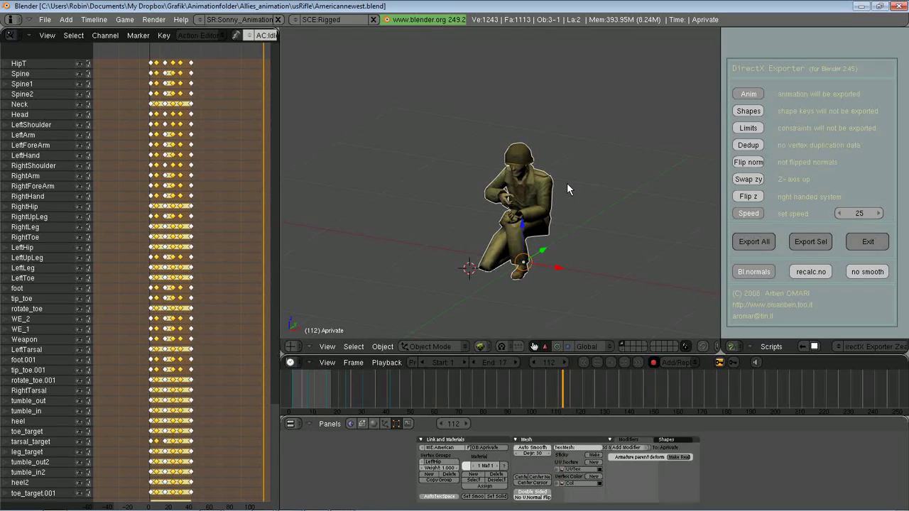
Open the soldier mesh's Transform Properties, check its parent object, and close the properties
{"action": "key", "text": "n"}
{"action": "left_click", "coordinate": [301, 33]}
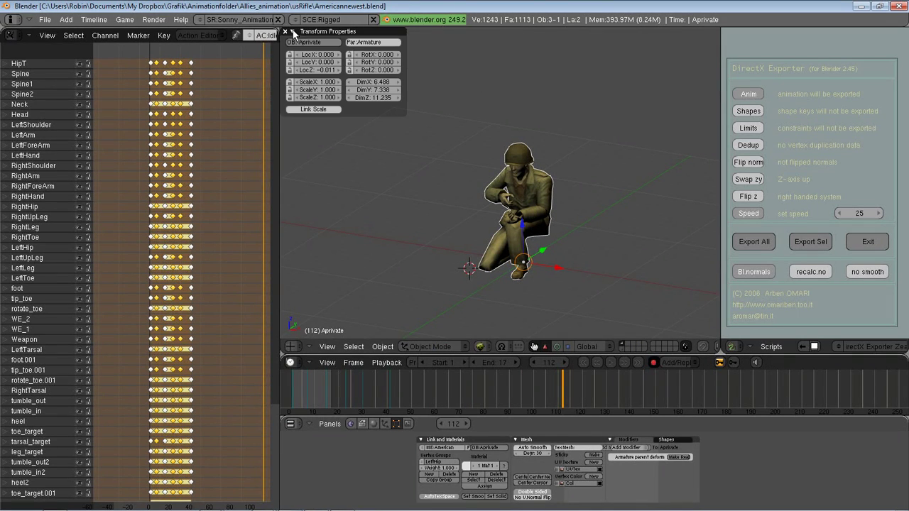
{"action": "left_click", "coordinate": [358, 44]}
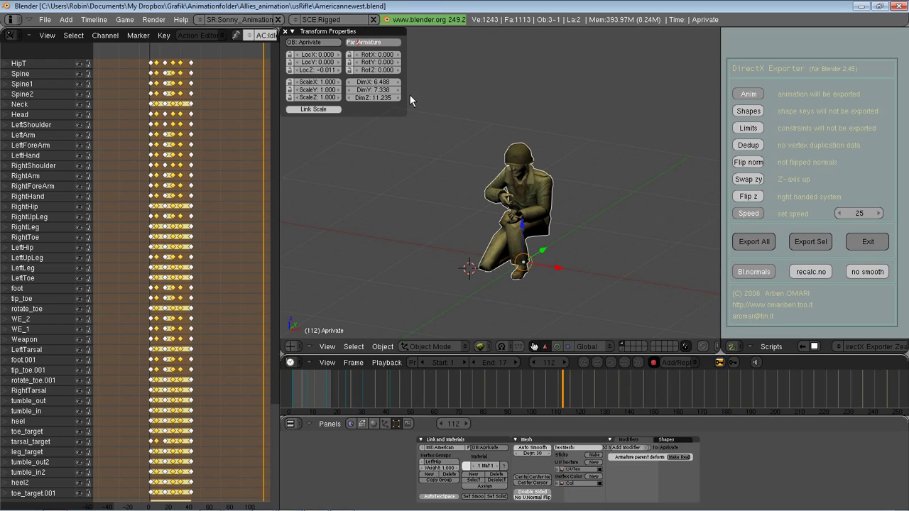
{"action": "left_click", "coordinate": [293, 33]}
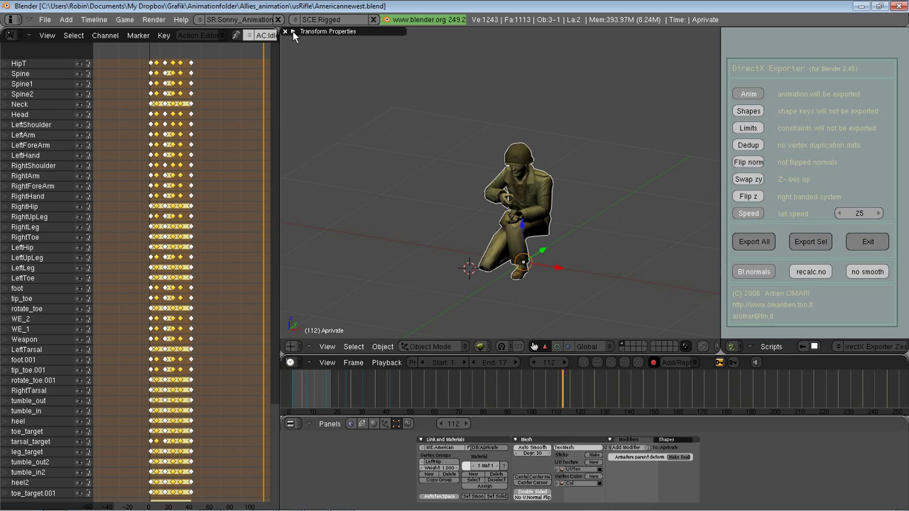
{"action": "left_click", "coordinate": [286, 33]}
Enlarge the buttons window below the timeline to make room for the soldier mesh's editing panels
{"action": "middle_click_drag", "start_coordinate": [540, 245], "coordinate": [641, 218]}
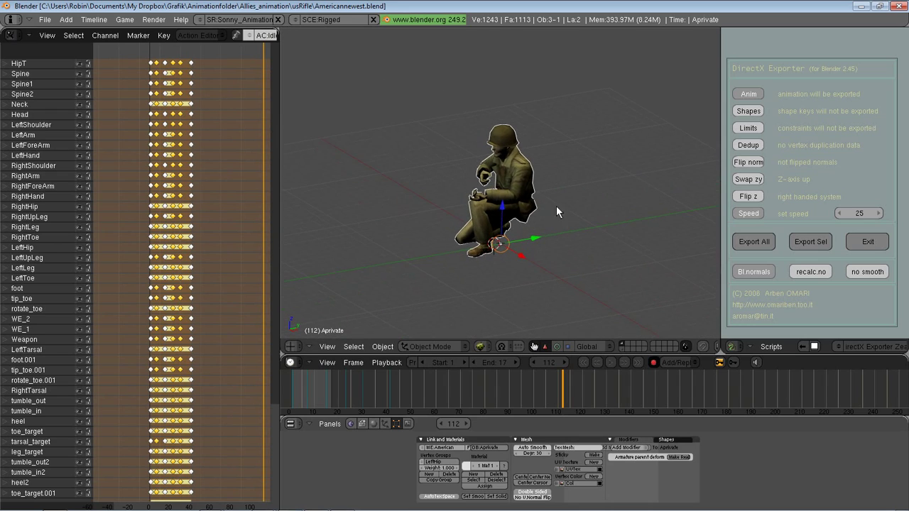
{"action": "middle_click_drag", "start_coordinate": [617, 153], "coordinate": [602, 165]}
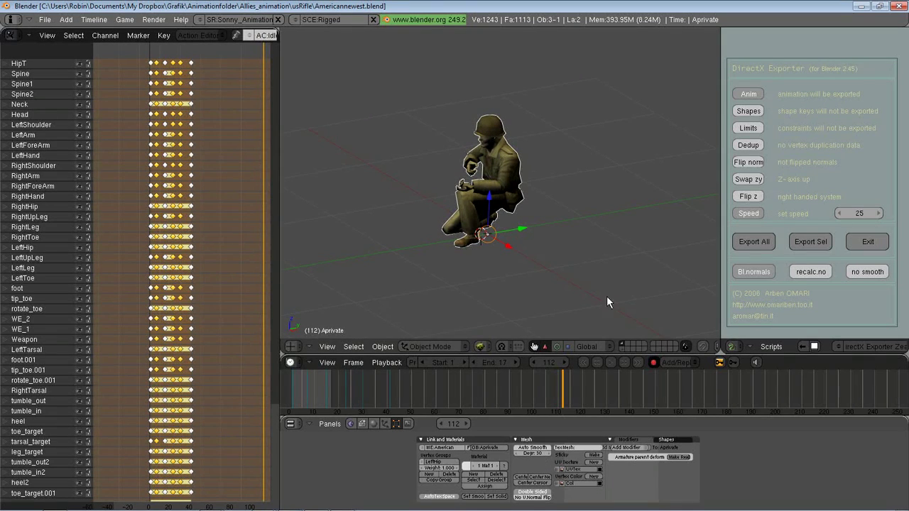
{"action": "middle_click_drag", "start_coordinate": [480, 239], "coordinate": [562, 341]}
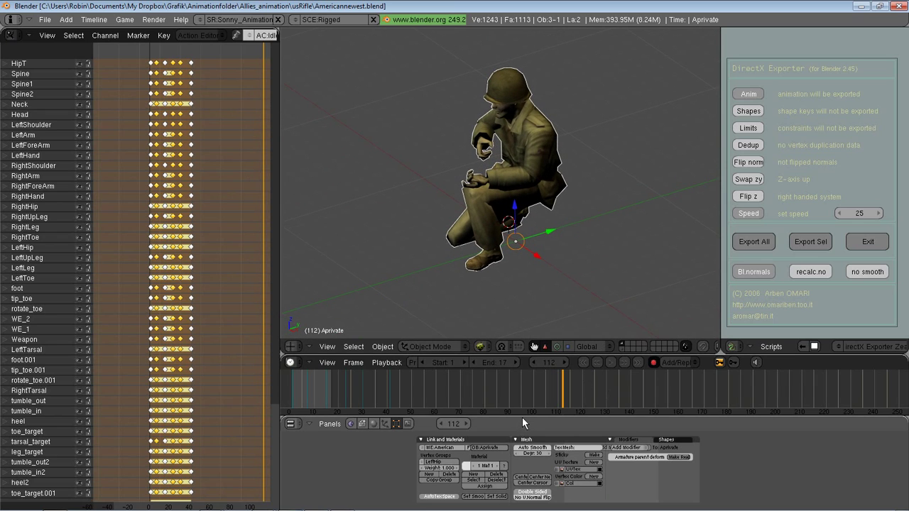
{"action": "left_click_drag", "start_coordinate": [523, 417], "coordinate": [523, 404]}
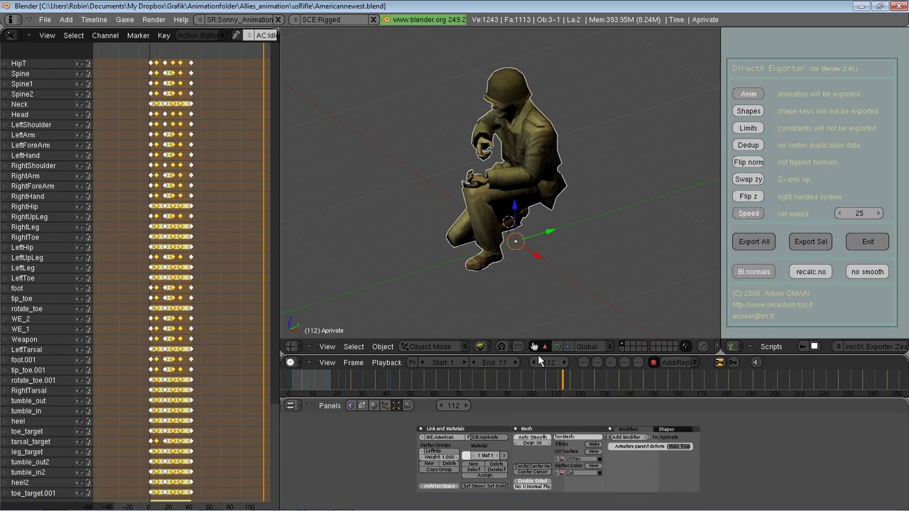
{"action": "left_click_drag", "start_coordinate": [541, 355], "coordinate": [555, 277]}
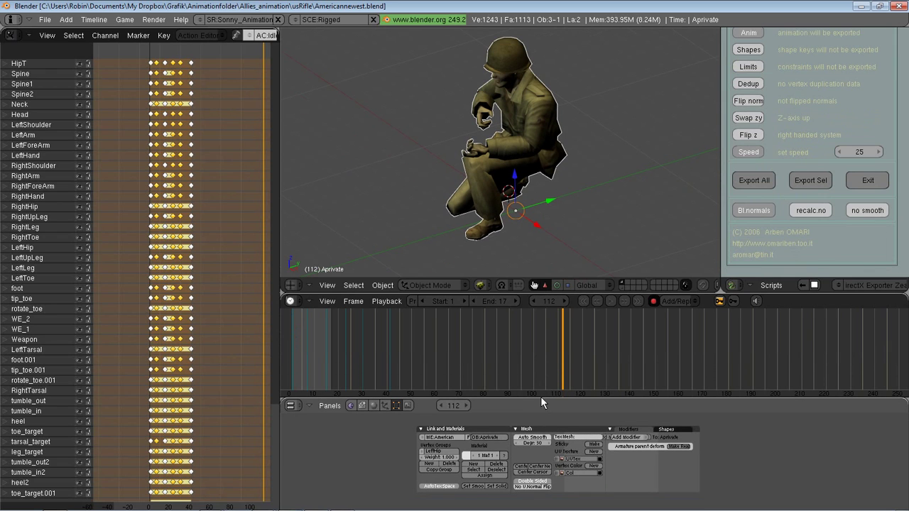
{"action": "left_click_drag", "start_coordinate": [540, 397], "coordinate": [548, 354]}
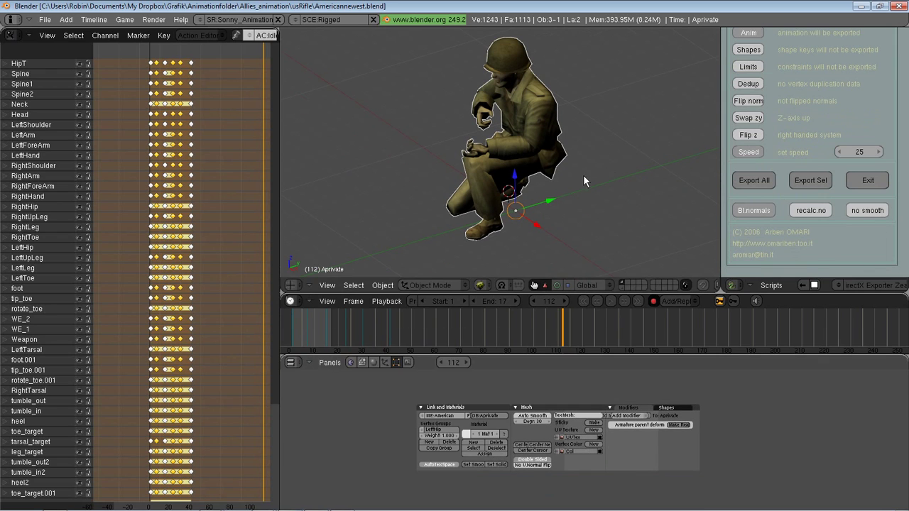
{"action": "middle_click_drag", "start_coordinate": [584, 174], "coordinate": [597, 270]}
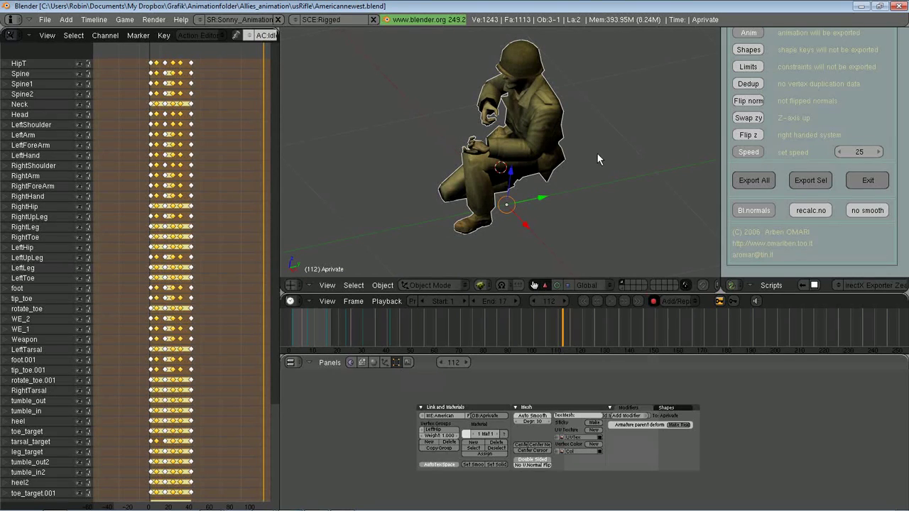
Try deleting the material from the soldier mesh, and undo the deletion
{"action": "left_click", "coordinate": [497, 444]}
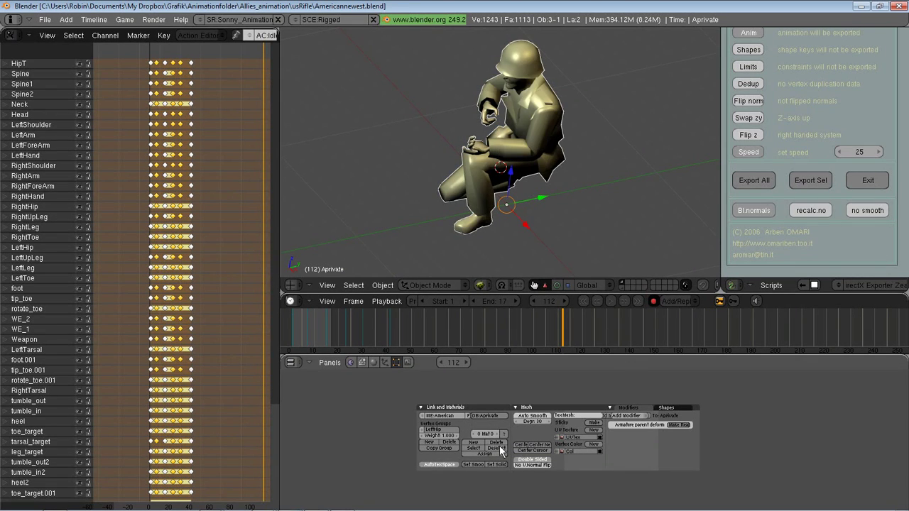
{"action": "middle_click_drag", "start_coordinate": [477, 222], "coordinate": [550, 190]}
{"action": "key", "text": "ctrl+z"}
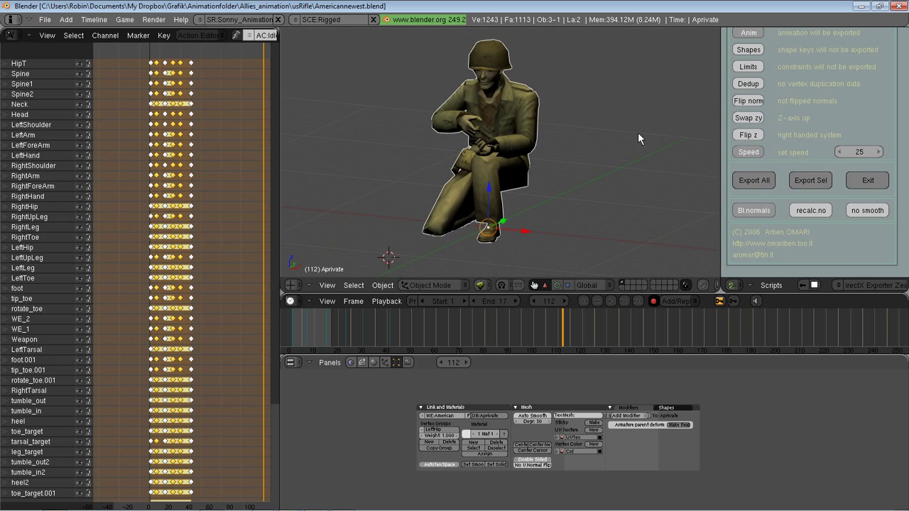
Shrink the buttons window and lower the timeline to enlarge the 3D view, and show the soldier mesh's material settings
{"action": "middle_click_drag", "start_coordinate": [638, 132], "coordinate": [610, 226]}
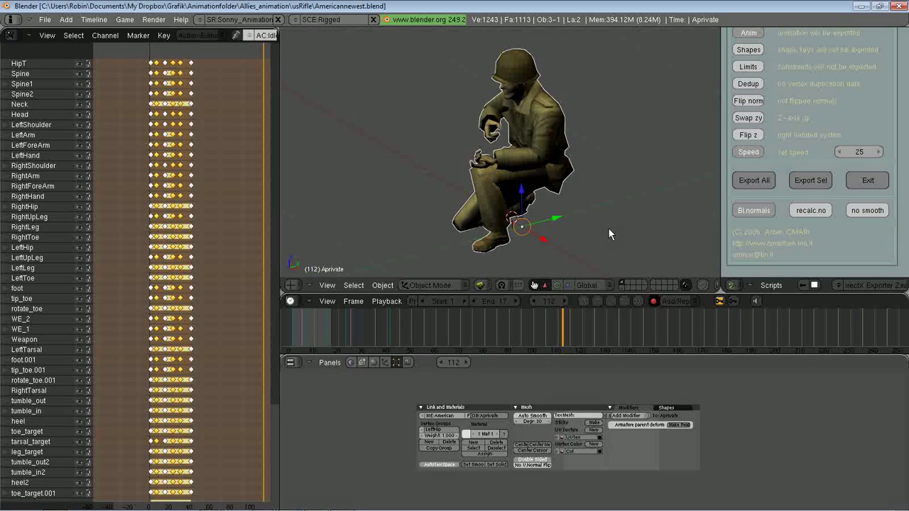
{"action": "middle_click_drag", "start_coordinate": [633, 215], "coordinate": [628, 222], "text": "shift"}
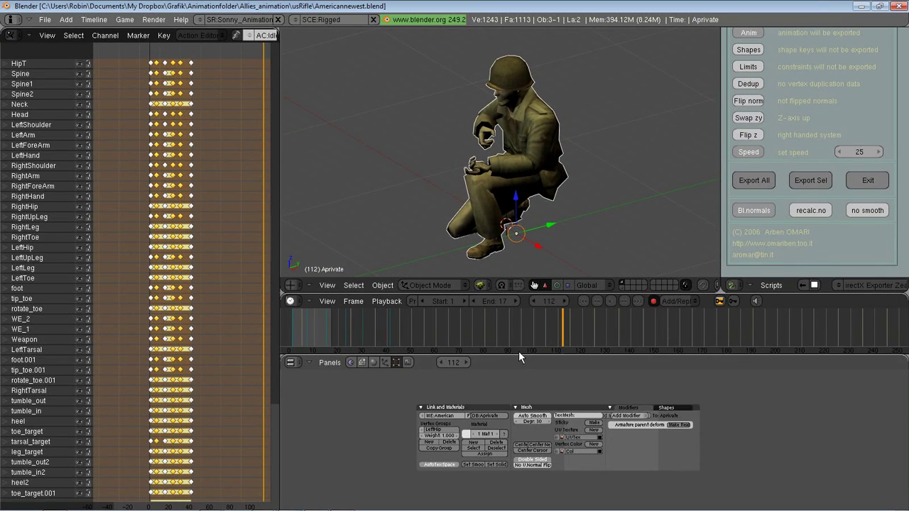
{"action": "left_click_drag", "start_coordinate": [520, 357], "coordinate": [505, 410]}
{"action": "left_click_drag", "start_coordinate": [532, 293], "coordinate": [524, 354]}
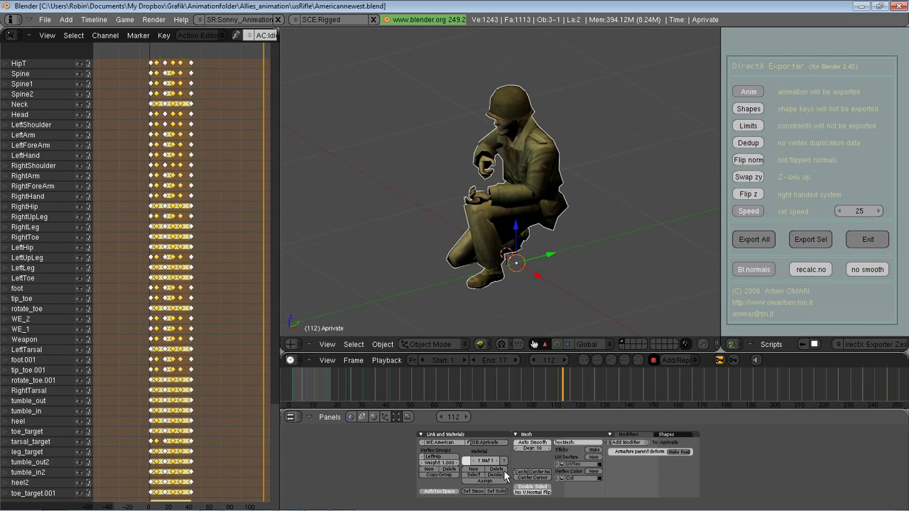
{"action": "left_click", "coordinate": [385, 417]}
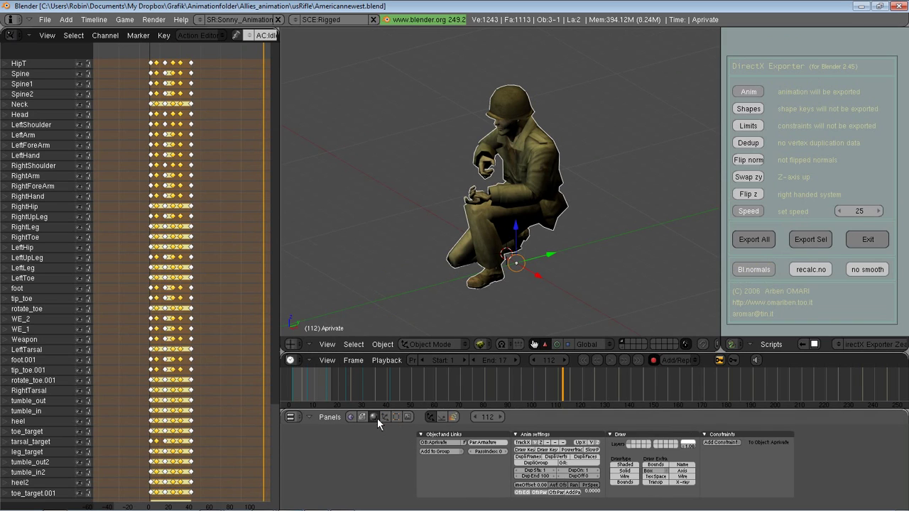
{"action": "left_click", "coordinate": [378, 419]}
Try moving the soldier mesh upwards off its armature in front view, and restore its position
{"action": "middle_click_drag", "start_coordinate": [566, 268], "coordinate": [517, 300]}
{"action": "key", "text": "KP_1"}
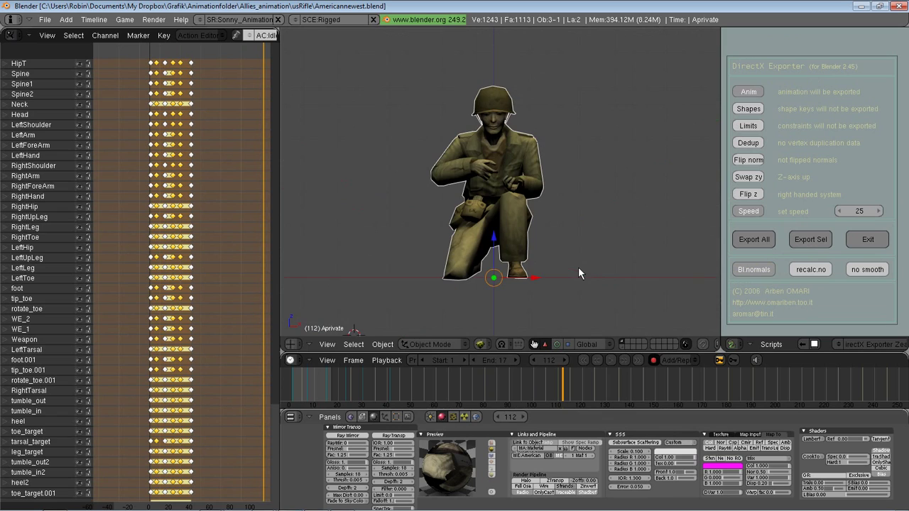
{"action": "middle_click_drag", "start_coordinate": [579, 267], "coordinate": [567, 253], "text": "ctrl"}
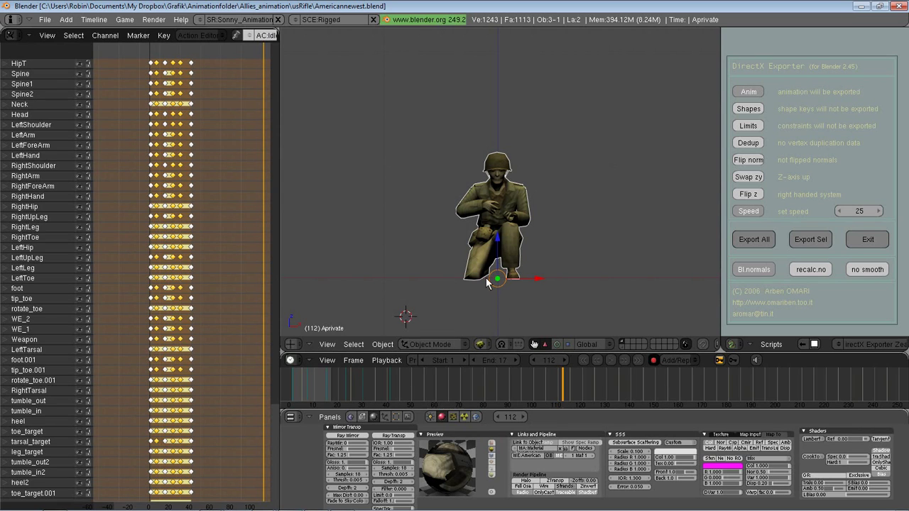
{"action": "key", "text": "g"}
{"action": "left_click", "coordinate": [498, 193]}
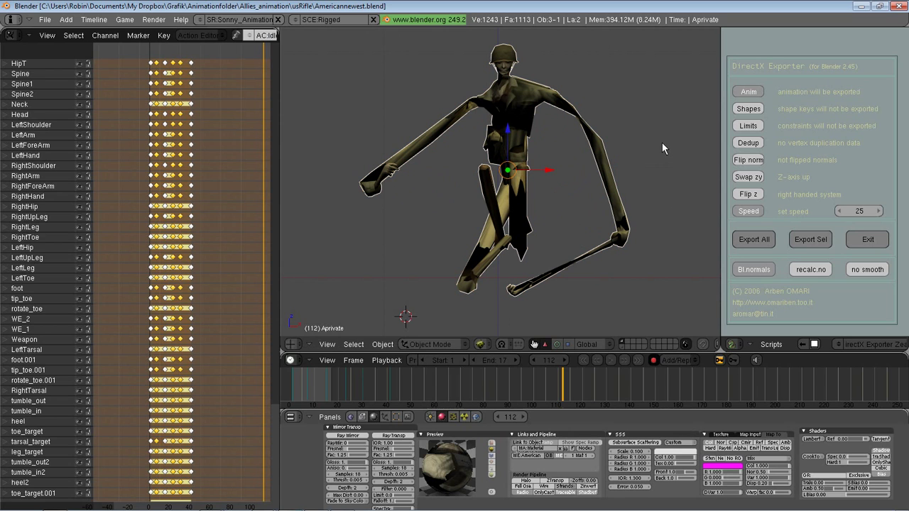
{"action": "middle_click_drag", "start_coordinate": [666, 131], "coordinate": [374, 242]}
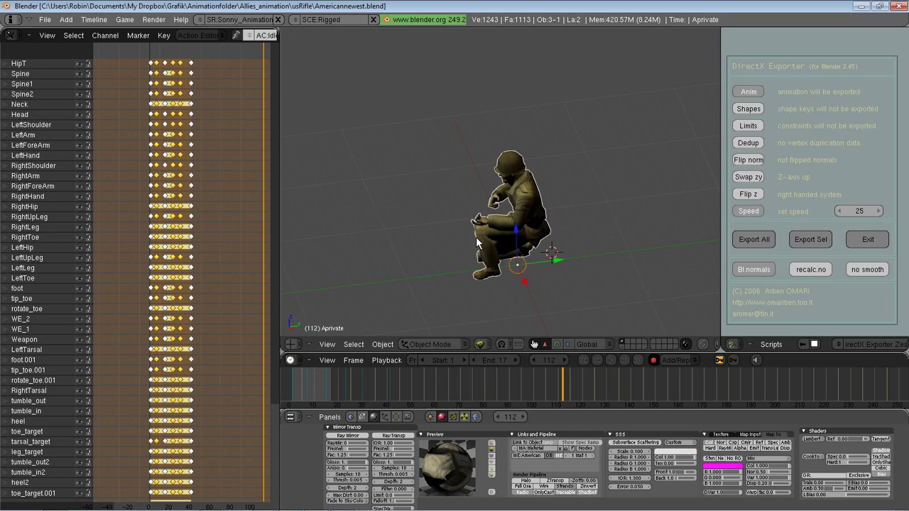
Show the armature's layer alongside the soldier and assign the A_Tpose action to the armature
{"action": "middle_click_drag", "start_coordinate": [420, 240], "coordinate": [557, 225]}
{"action": "key", "text": "KP_1"}
{"action": "scroll", "coordinate": [563, 194], "scroll_direction": "up", "scroll_amount": 2}
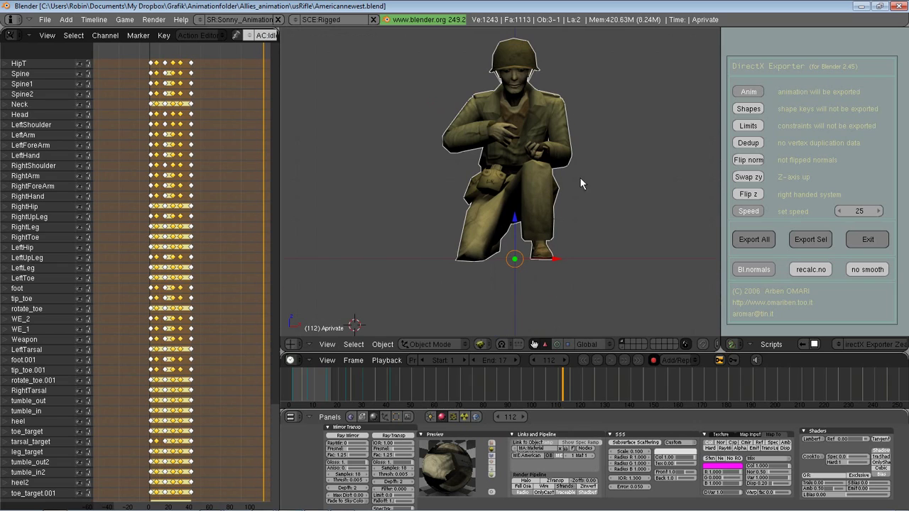
{"action": "left_click", "coordinate": [623, 344], "text": "shift"}
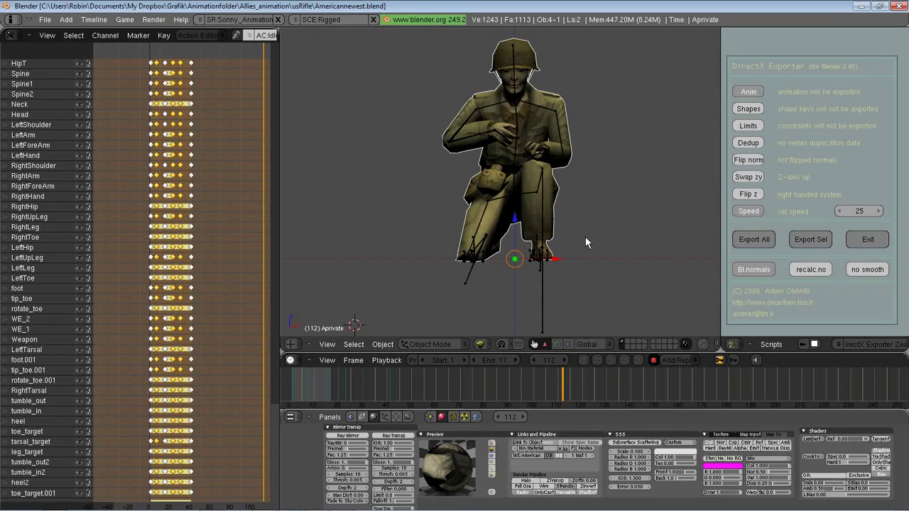
{"action": "right_click", "coordinate": [542, 292]}
{"action": "left_click", "coordinate": [250, 36]}
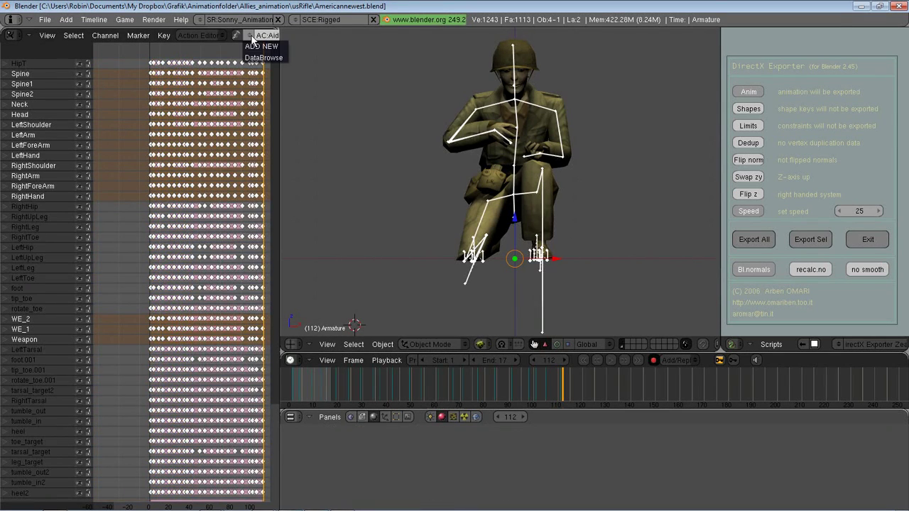
{"action": "left_click", "coordinate": [262, 58]}
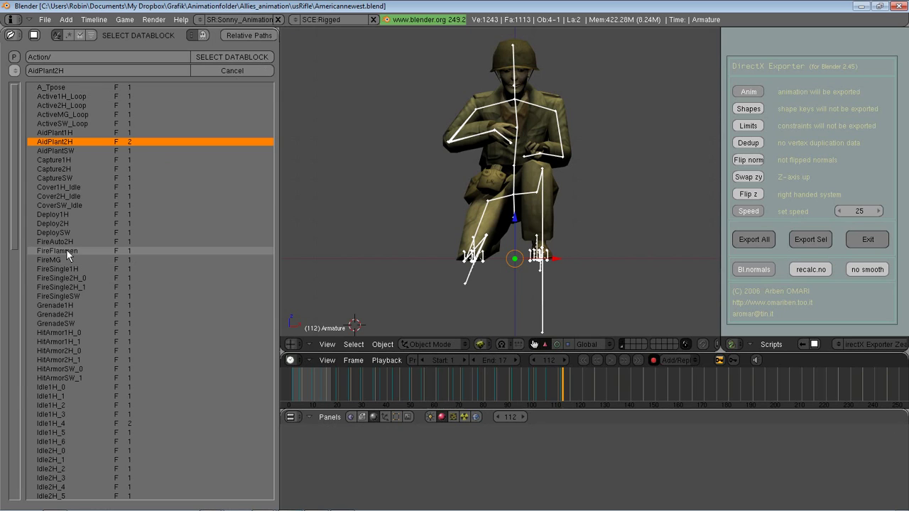
{"action": "double_click", "coordinate": [55, 87]}
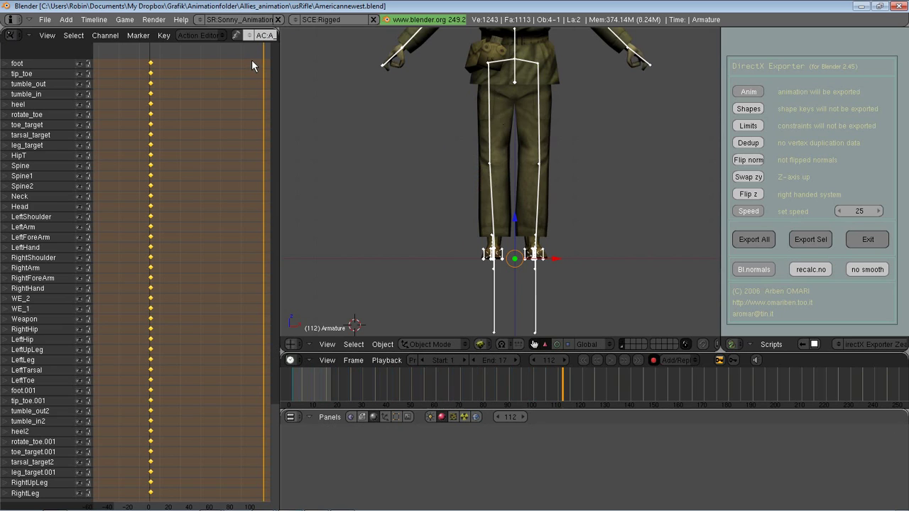
Examine how the armature's leg bones and foot control bones sit on the soldier in the A_Tpose action
{"action": "scroll", "coordinate": [621, 196], "scroll_direction": "down", "scroll_amount": 2}
{"action": "middle_click_drag", "start_coordinate": [620, 190], "coordinate": [617, 236], "text": "shift"}
{"action": "middle_click_drag", "start_coordinate": [608, 175], "coordinate": [613, 193], "text": "shift"}
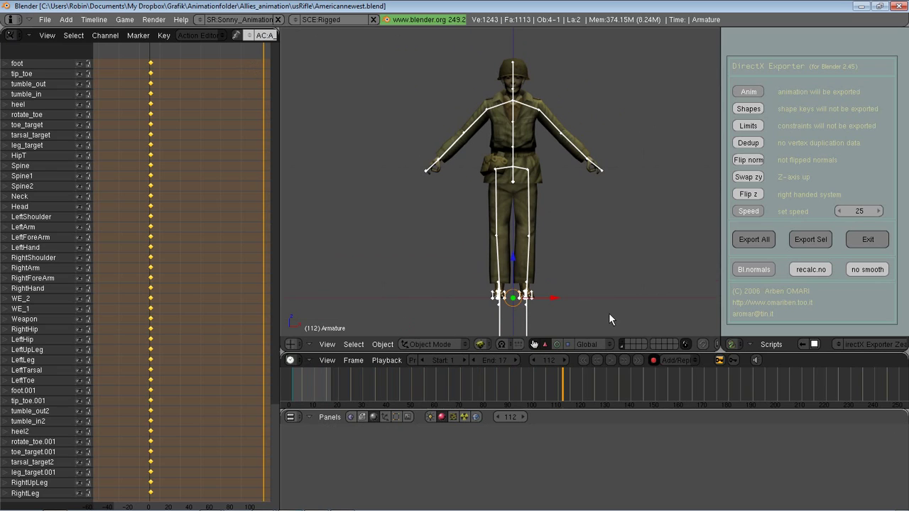
{"action": "middle_click_drag", "start_coordinate": [584, 267], "coordinate": [585, 257], "text": "shift"}
{"action": "middle_click_drag", "start_coordinate": [581, 201], "coordinate": [581, 209], "text": "shift"}
{"action": "scroll", "coordinate": [581, 209], "scroll_direction": "up", "scroll_amount": 2}
{"action": "middle_click_drag", "start_coordinate": [545, 281], "coordinate": [517, 252], "text": "shift"}
{"action": "scroll", "coordinate": [516, 259], "scroll_direction": "up", "scroll_amount": 2}
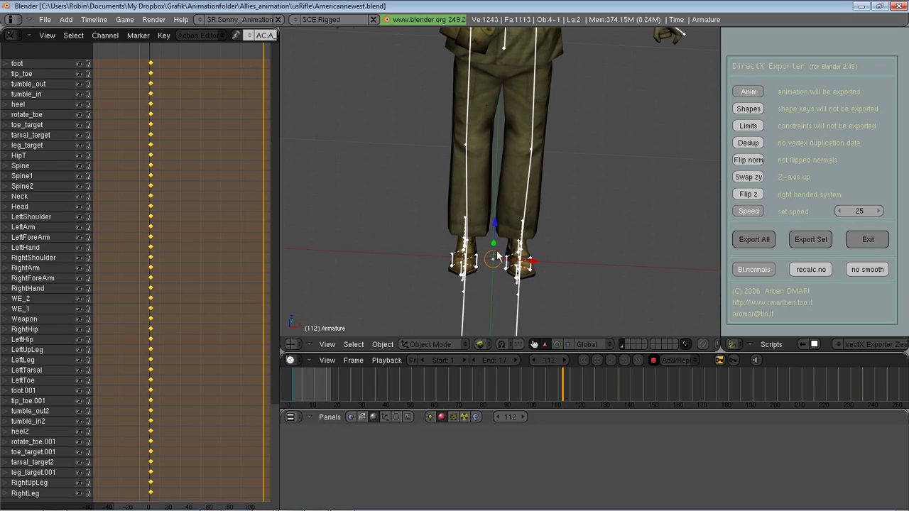
{"action": "scroll", "coordinate": [497, 250], "scroll_direction": "up", "scroll_amount": 5}
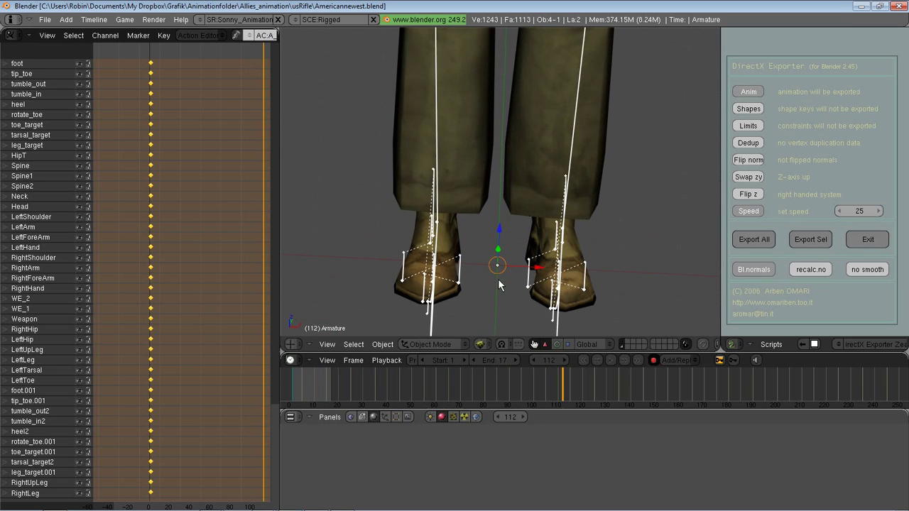
{"action": "scroll", "coordinate": [500, 274], "scroll_direction": "down", "scroll_amount": 6}
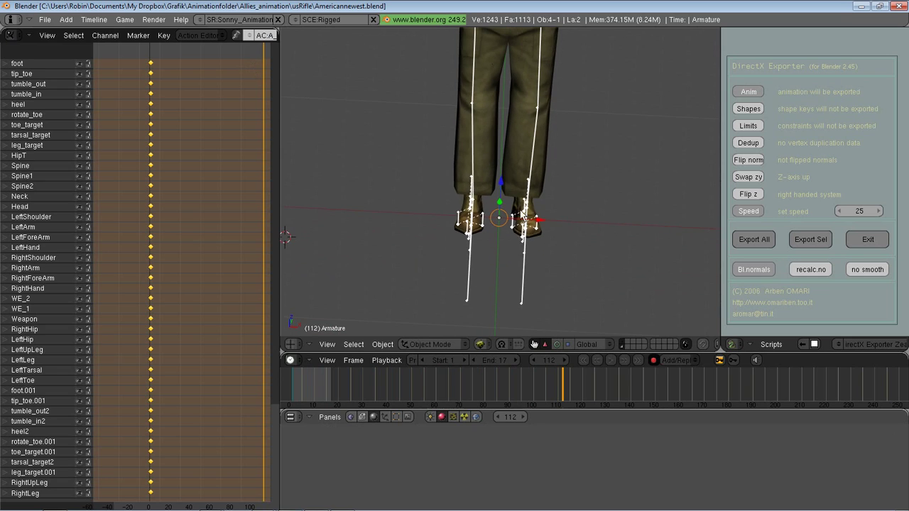
{"action": "middle_click_drag", "start_coordinate": [474, 54], "coordinate": [495, 127], "text": "shift"}
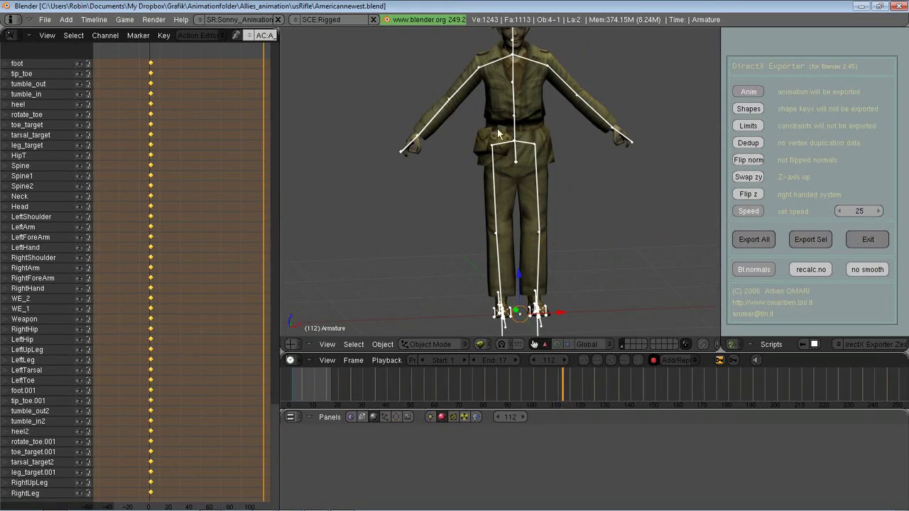
Select the soldier mesh and examine its object centre between the boots relative to the armature, up close and from the front
{"action": "right_click", "coordinate": [535, 226]}
{"action": "left_click", "coordinate": [443, 345]}
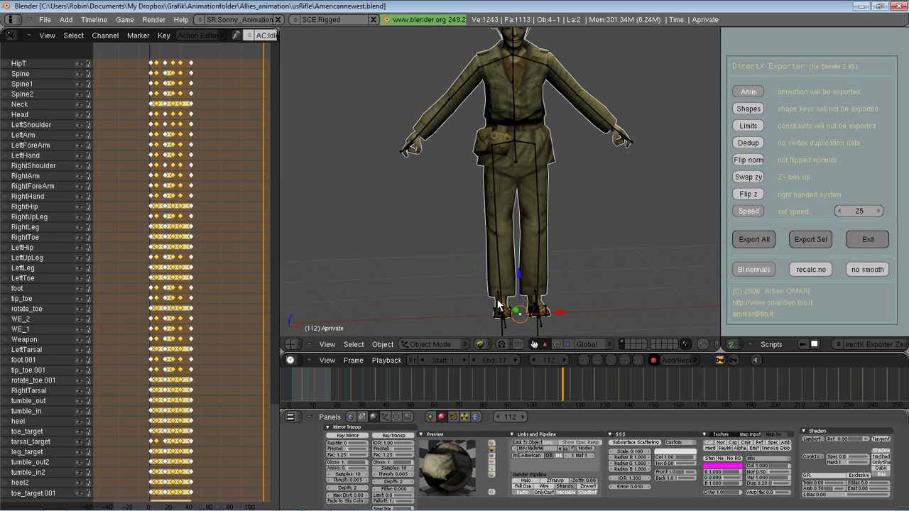
{"action": "middle_click_drag", "start_coordinate": [513, 304], "coordinate": [523, 217], "text": "shift"}
{"action": "scroll", "coordinate": [500, 200], "scroll_direction": "up", "scroll_amount": 2}
{"action": "scroll", "coordinate": [523, 224], "scroll_direction": "up", "scroll_amount": 4}
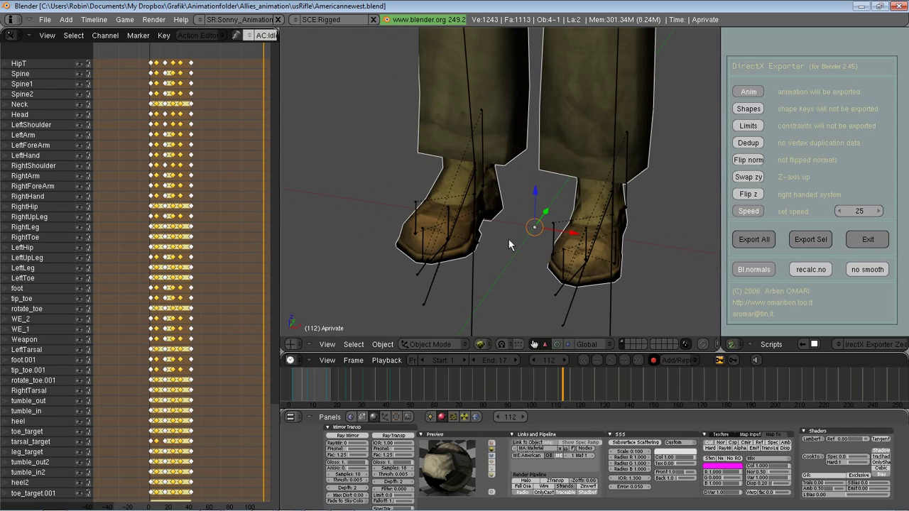
{"action": "middle_click_drag", "start_coordinate": [555, 256], "coordinate": [417, 258], "text": "shift"}
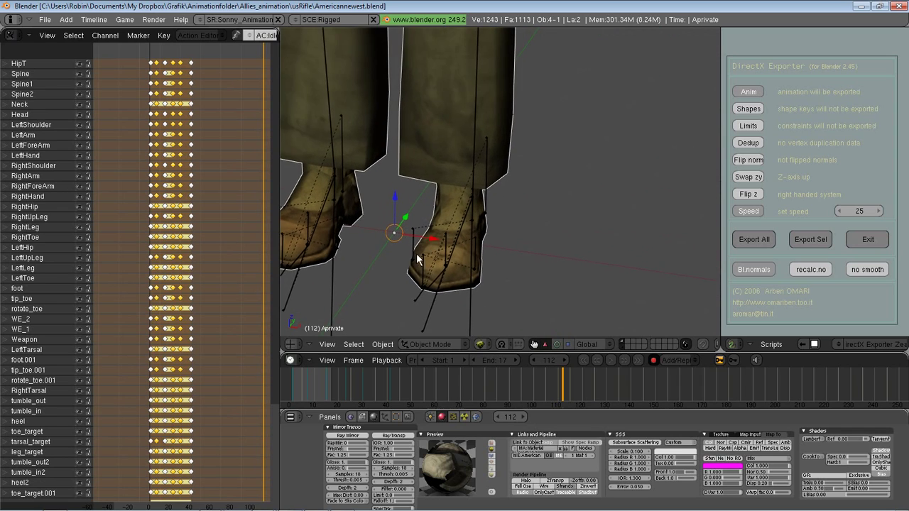
{"action": "scroll", "coordinate": [432, 245], "scroll_direction": "down", "scroll_amount": 4}
{"action": "middle_click_drag", "start_coordinate": [447, 221], "coordinate": [525, 271], "text": "shift"}
{"action": "key", "text": "KP_1"}
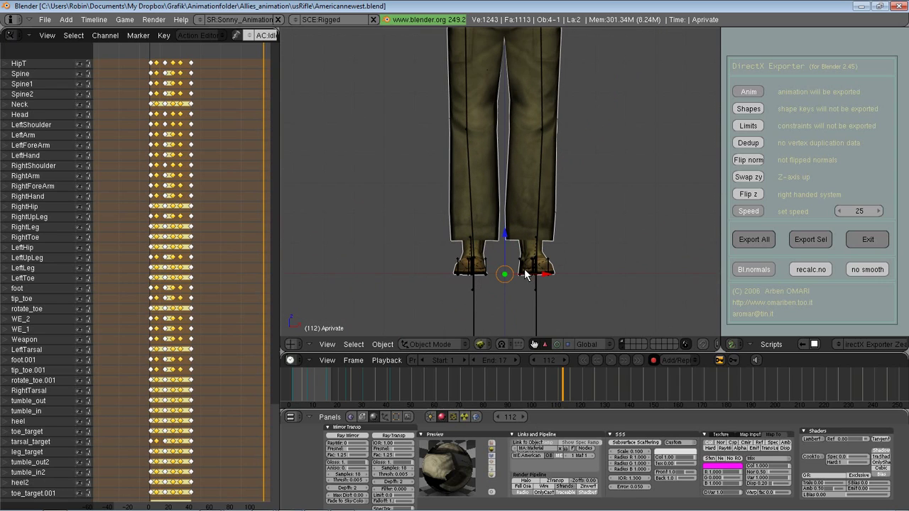
{"action": "scroll", "coordinate": [525, 275], "scroll_direction": "down", "scroll_amount": 5}
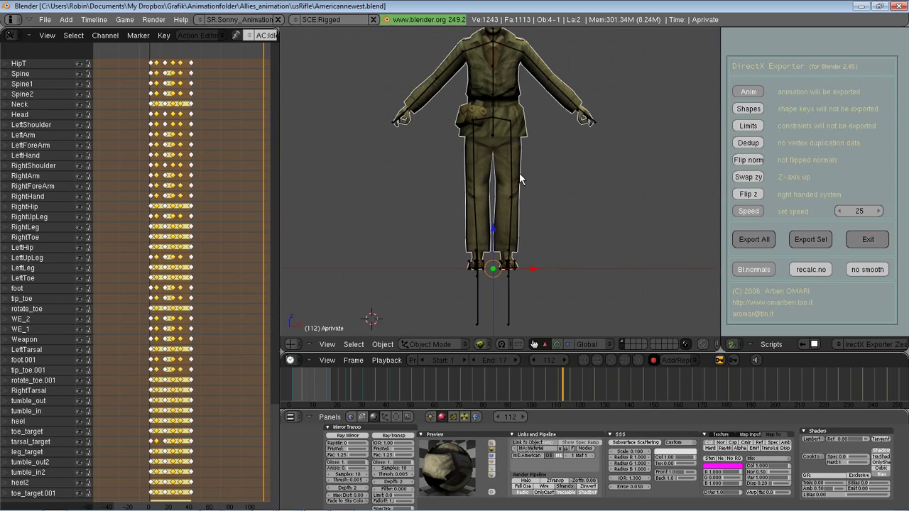
{"action": "middle_click_drag", "start_coordinate": [519, 161], "coordinate": [501, 172], "text": "shift"}
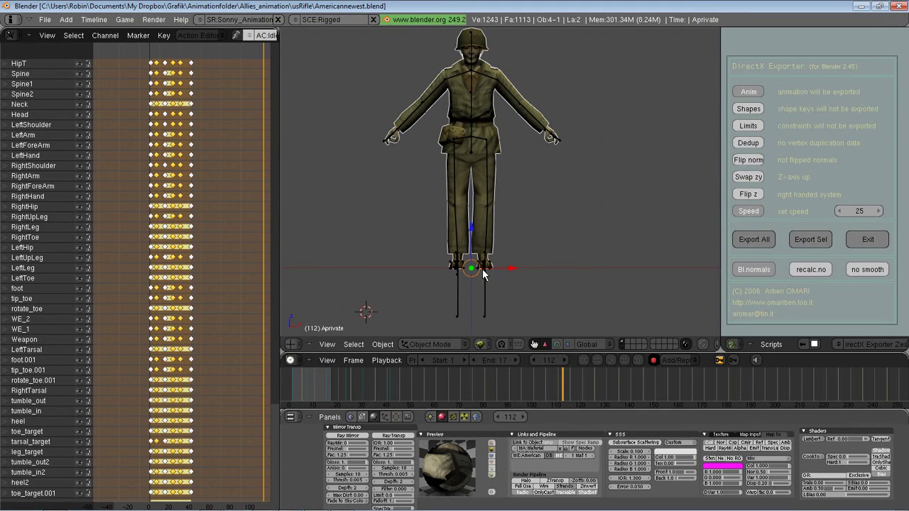
{"action": "middle_click_drag", "start_coordinate": [493, 220], "coordinate": [495, 232], "text": "shift"}
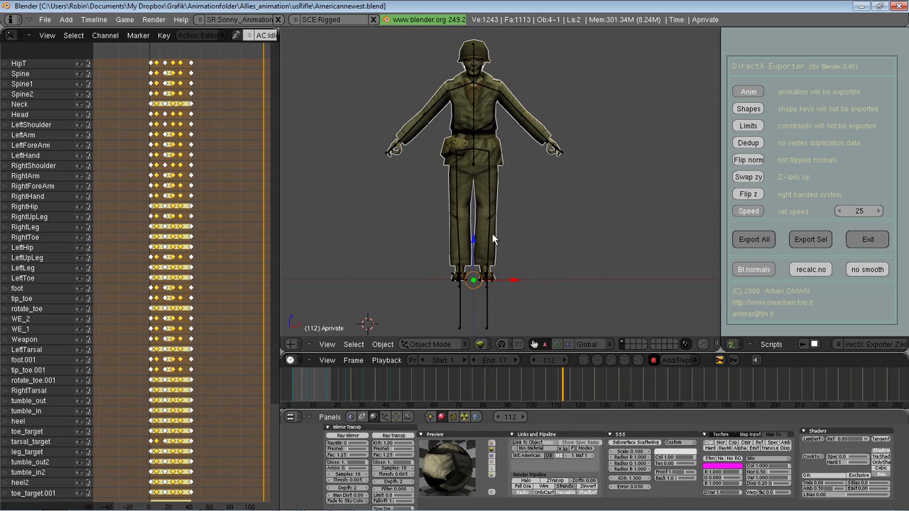
Shift the soldier mesh's object centre up about 7.88 units to hip height, keeping the geometry aligned with the armature
{"action": "key", "text": "Tab"}
{"action": "key", "text": "a"}
{"action": "key", "text": "g"}
{"action": "key", "text": "Escape"}
{"action": "key", "text": "Tab"}
{"action": "key", "text": "g"}
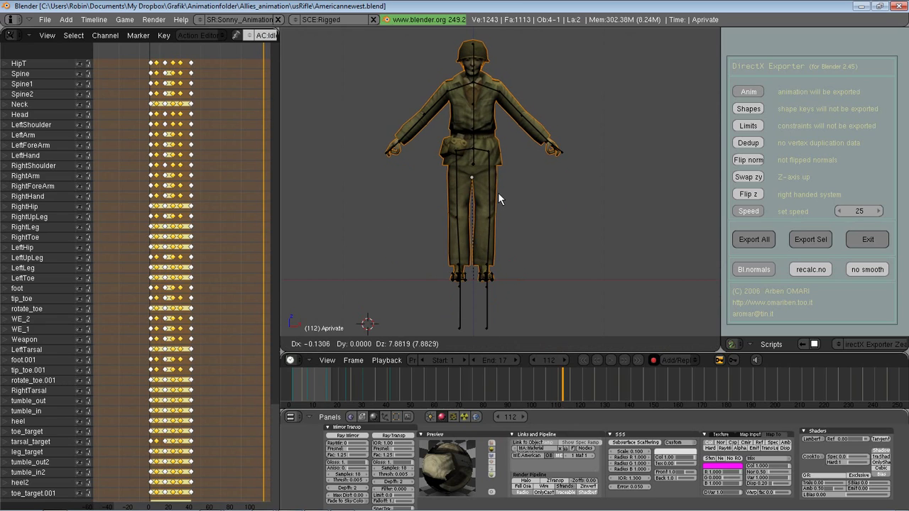
{"action": "left_click", "coordinate": [500, 195]}
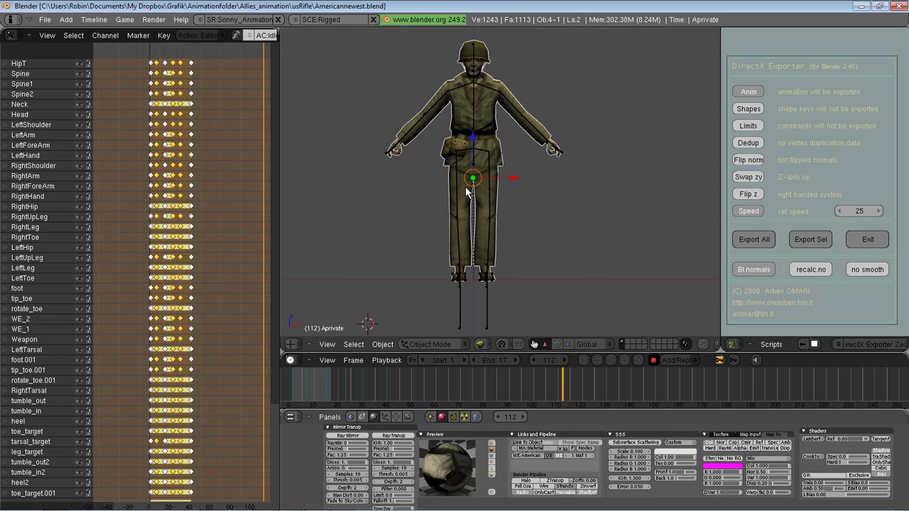
Try moving the soldier mesh down off the armature at other frames, and restore its alignment
{"action": "left_click", "coordinate": [612, 360]}
{"action": "key", "text": "g"}
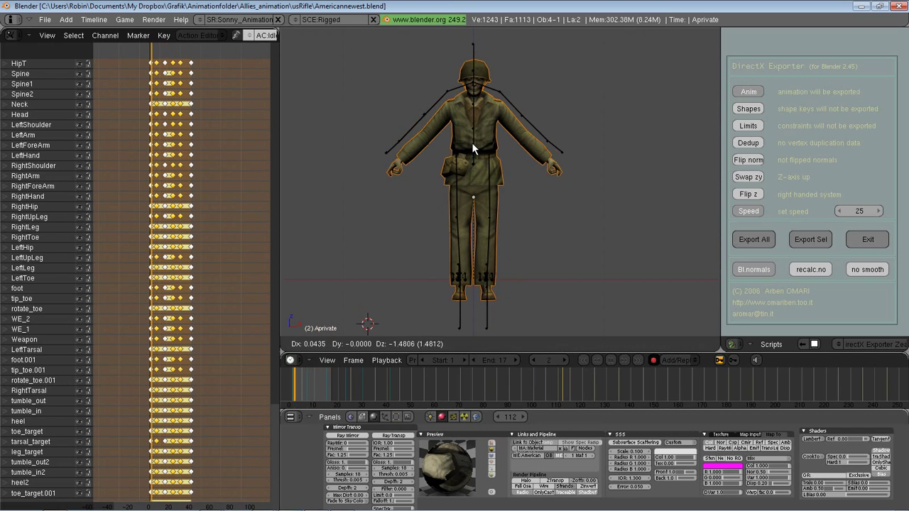
{"action": "left_click", "coordinate": [471, 221]}
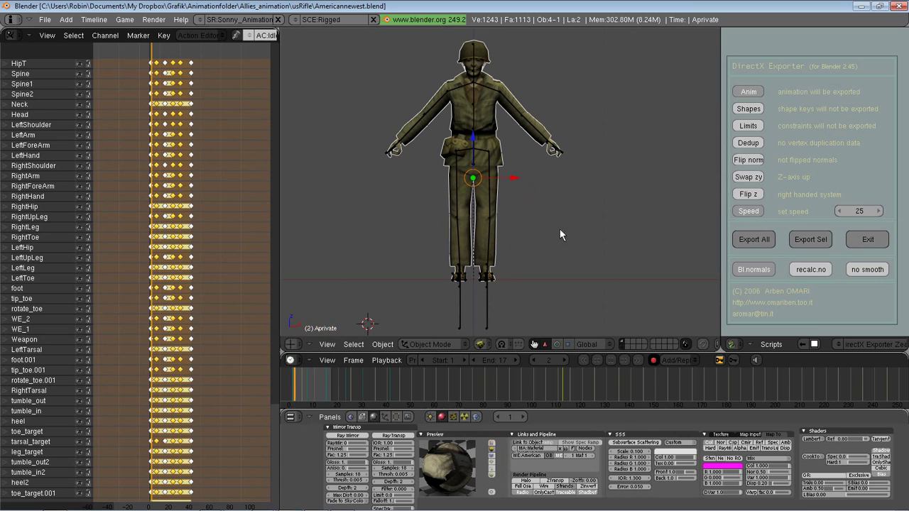
{"action": "middle_click_drag", "start_coordinate": [578, 262], "coordinate": [538, 239]}
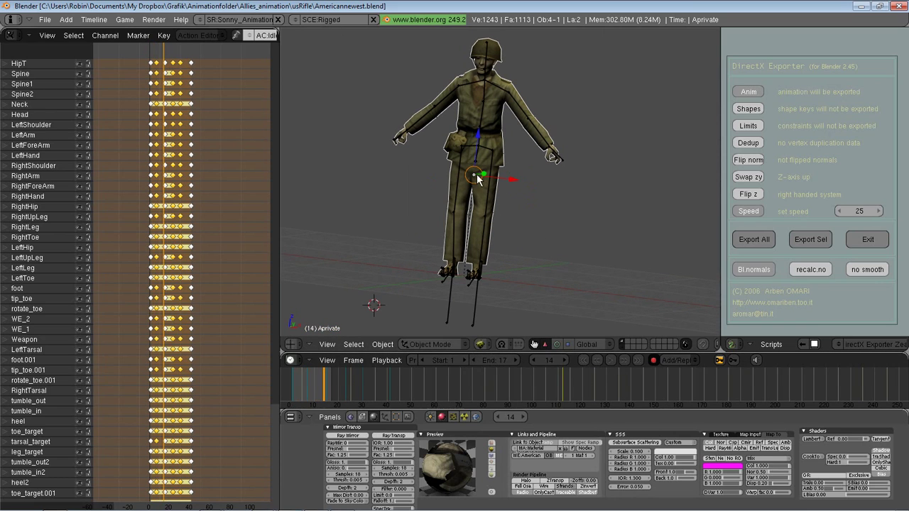
{"action": "middle_click_drag", "start_coordinate": [480, 180], "coordinate": [477, 223]}
{"action": "middle_click_drag", "start_coordinate": [492, 142], "coordinate": [490, 288]}
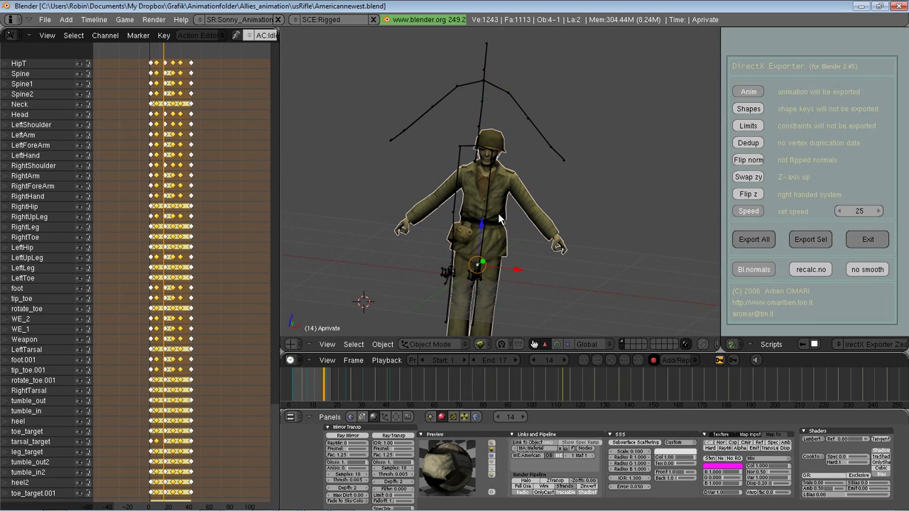
{"action": "middle_click_drag", "start_coordinate": [499, 219], "coordinate": [494, 233]}
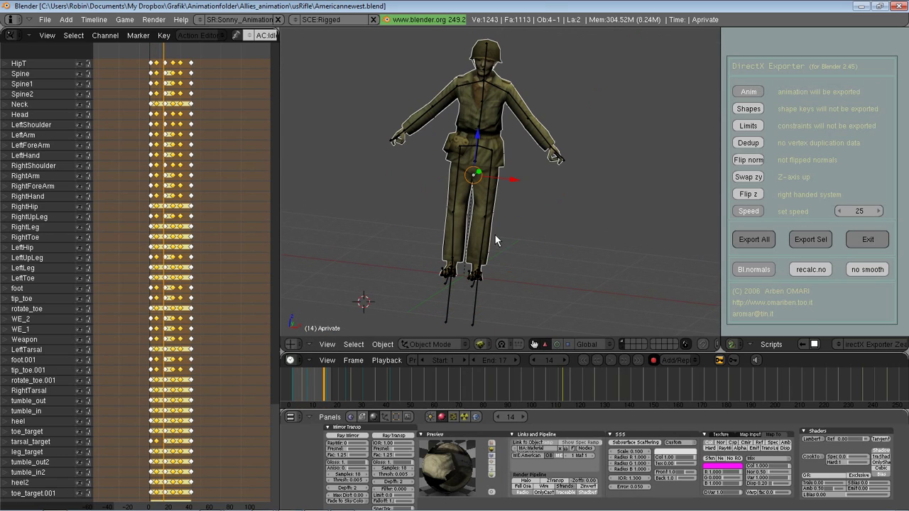
Select the armature together with the soldier mesh, try moving them, and undo the move
{"action": "right_click", "coordinate": [475, 163]}
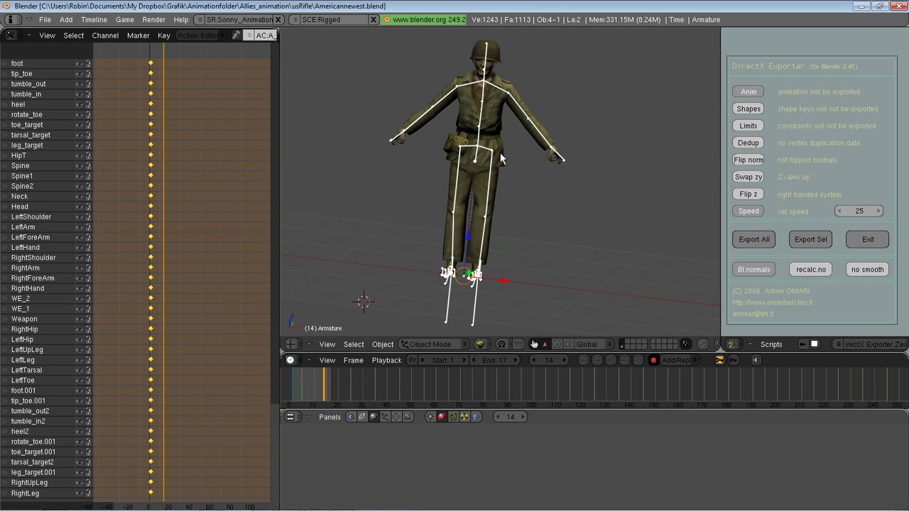
{"action": "right_click", "coordinate": [497, 170], "text": "shift"}
{"action": "left_click_drag", "start_coordinate": [466, 221], "coordinate": [518, 195]}
{"action": "key", "text": "ctrl+z"}
Clear the selection, select only the soldier mesh, and open its Transform Properties
{"action": "middle_click_drag", "start_coordinate": [525, 303], "coordinate": [545, 239]}
{"action": "key", "text": "a"}
{"action": "right_click", "coordinate": [501, 118]}
{"action": "middle_click_drag", "start_coordinate": [502, 118], "coordinate": [336, 266]}
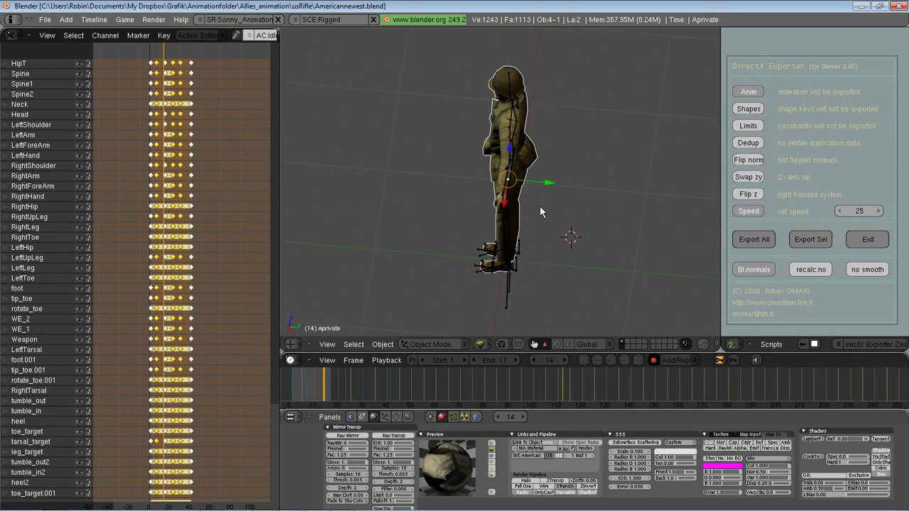
{"action": "middle_click_drag", "start_coordinate": [539, 206], "coordinate": [516, 253]}
{"action": "key", "text": "n"}
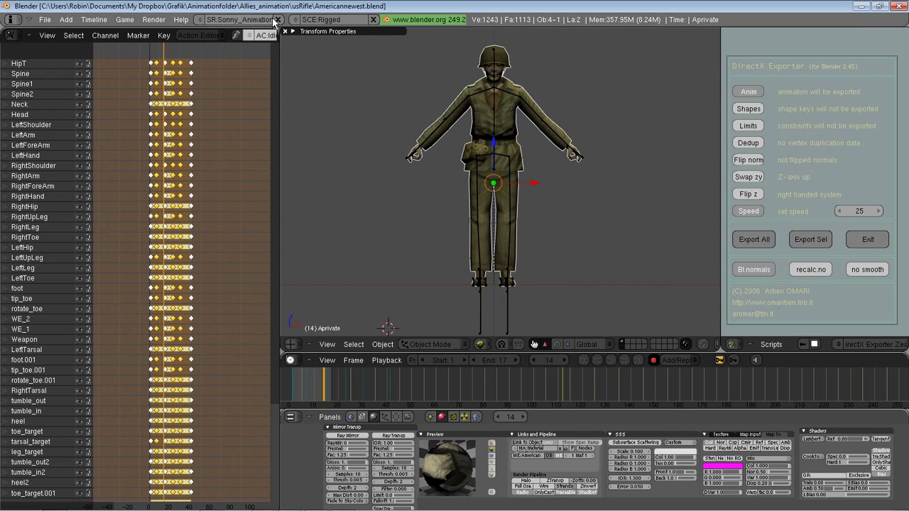
Set the soldier mesh's LocX, LocY and LocZ to 0 in its Transform Properties
{"action": "left_click", "coordinate": [293, 32]}
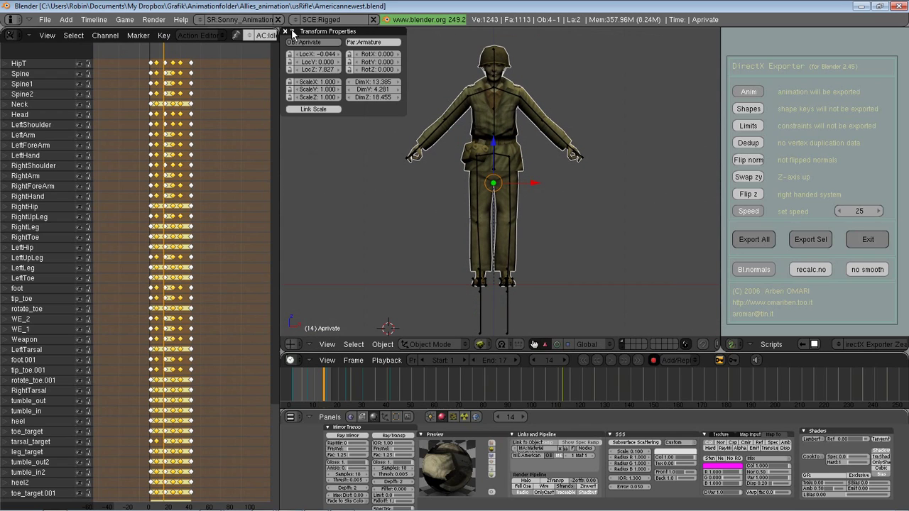
{"action": "type", "text": "0"}
{"action": "key", "text": "Return"}
{"action": "left_click", "coordinate": [324, 61], "text": "shift"}
{"action": "type", "text": "0"}
{"action": "key", "text": "Return"}
{"action": "left_click", "coordinate": [322, 67], "text": "shift"}
{"action": "type", "text": "0"}
{"action": "key", "text": "Return"}
Move the soldier's geometry up about 7.75 units in Edit Mode to align it with the armature, and return to Object Mode
{"action": "key", "text": "Tab"}
{"action": "key", "text": "g"}
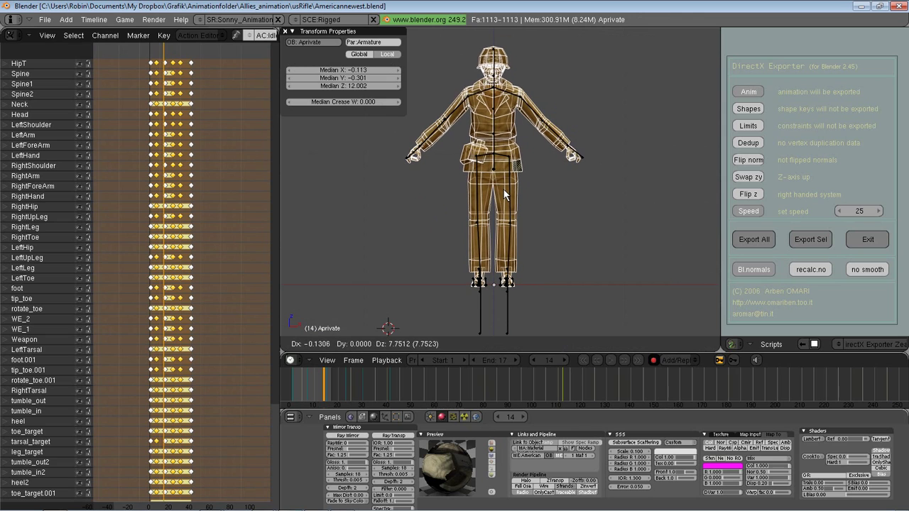
{"action": "left_click", "coordinate": [504, 195]}
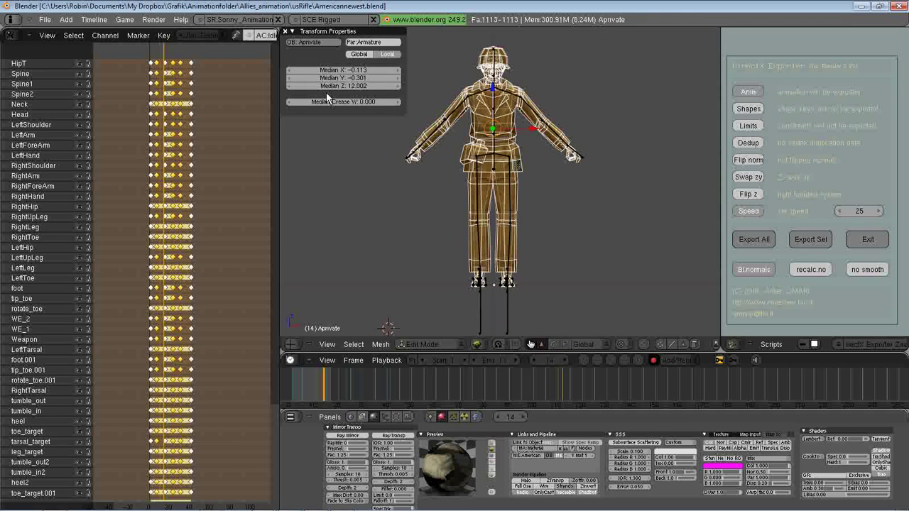
{"action": "left_click", "coordinate": [293, 32]}
{"action": "key", "text": "Tab"}
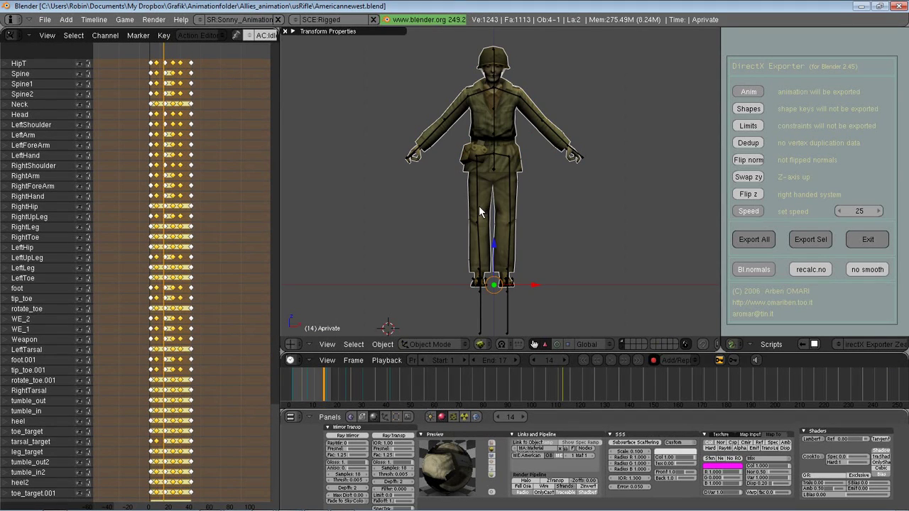
Widen the scripts area that holds the DirectX Exporter by narrowing the 3D view
{"action": "middle_click_drag", "start_coordinate": [548, 179], "coordinate": [551, 209], "text": "shift"}
{"action": "mouse_move", "coordinate": [560, 270]}
{"action": "middle_mouse_down"}
{"action": "mouse_move", "coordinate": [560, 185]}
{"action": "mouse_move", "coordinate": [488, 209]}
{"action": "mouse_move", "coordinate": [513, 218]}
{"action": "mouse_move", "coordinate": [603, 207]}
{"action": "mouse_move", "coordinate": [604, 263]}
{"action": "mouse_move", "coordinate": [545, 261]}
{"action": "middle_mouse_up"}
{"action": "key", "text": "KP_1"}
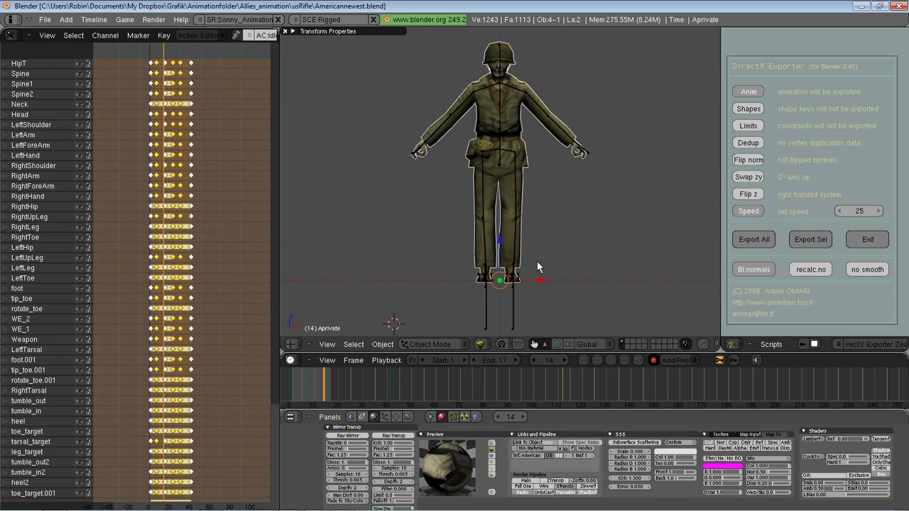
{"action": "middle_click_drag", "start_coordinate": [557, 177], "coordinate": [531, 174], "text": "shift"}
{"action": "middle_click_drag", "start_coordinate": [521, 250], "coordinate": [459, 280]}
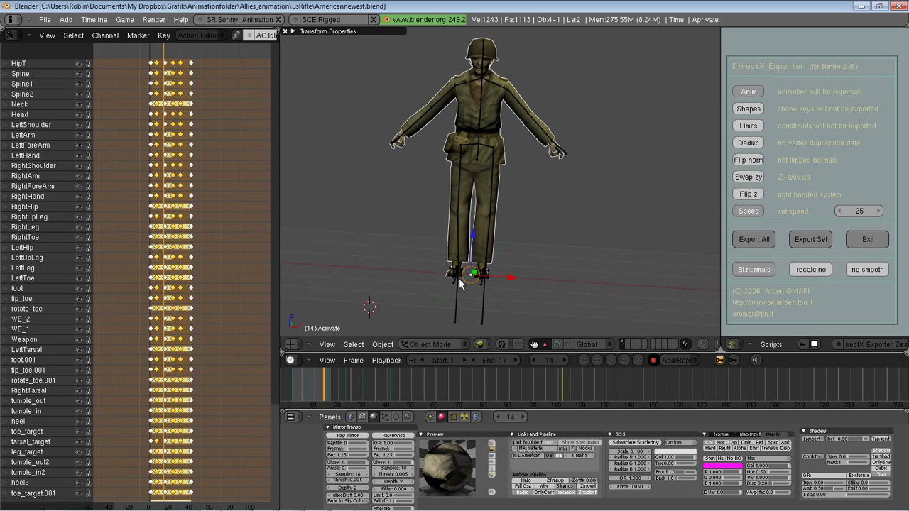
{"action": "middle_click_drag", "start_coordinate": [542, 220], "coordinate": [736, 118]}
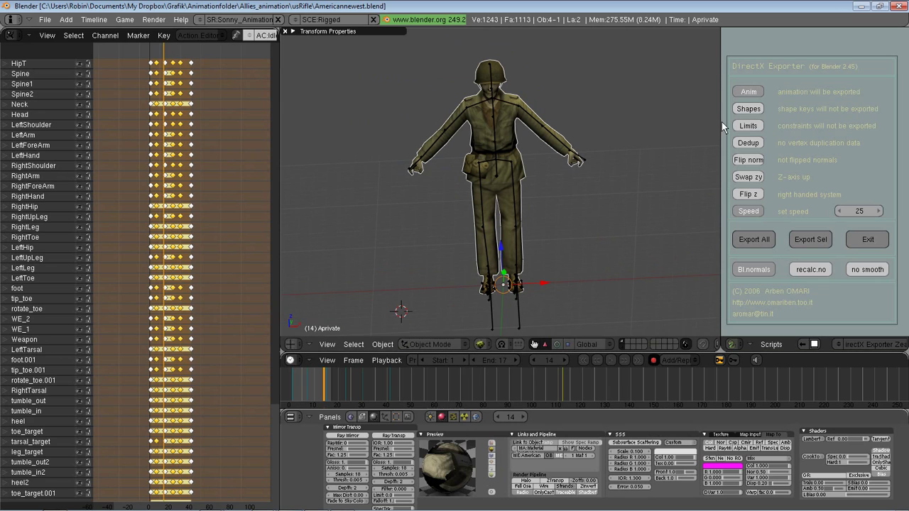
{"action": "left_click_drag", "start_coordinate": [721, 121], "coordinate": [638, 127]}
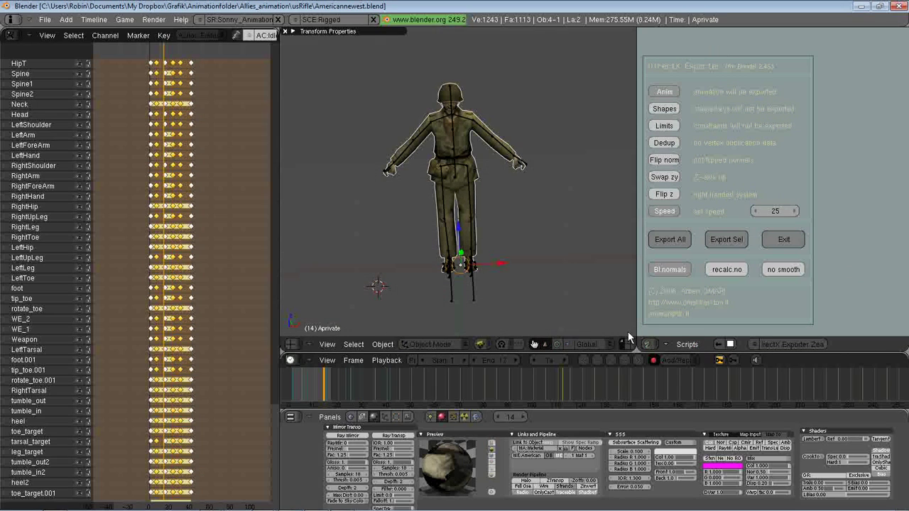
Look through the available export scripts for the DirectX (.x) exporters
{"action": "left_click", "coordinate": [648, 344]}
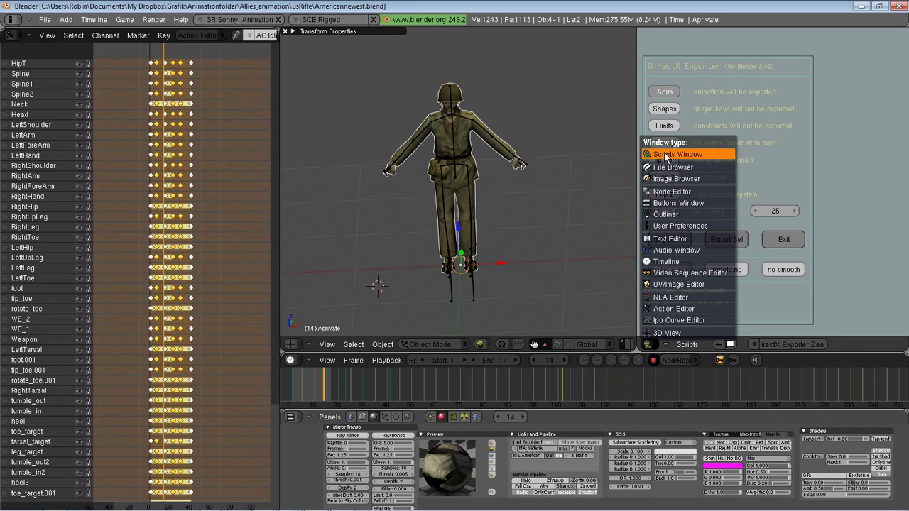
{"action": "left_click", "coordinate": [694, 346]}
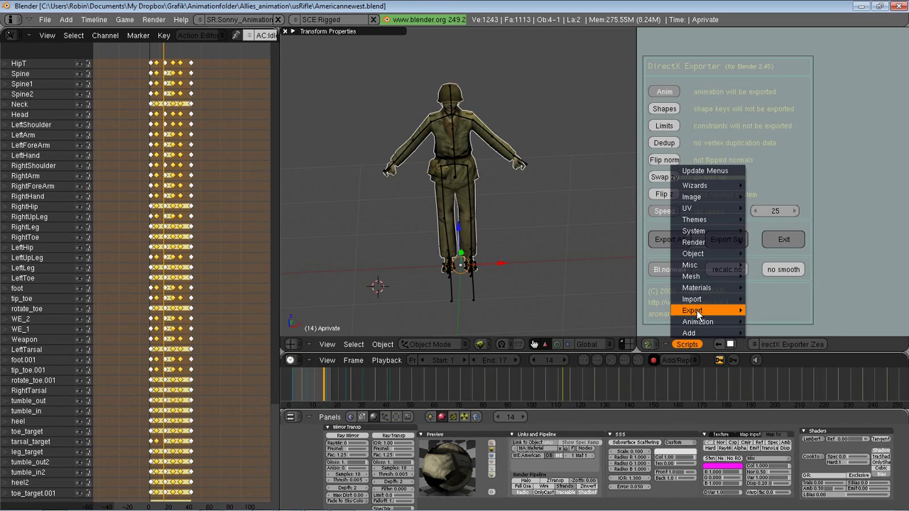
{"action": "mouse_move", "coordinate": [699, 312]}
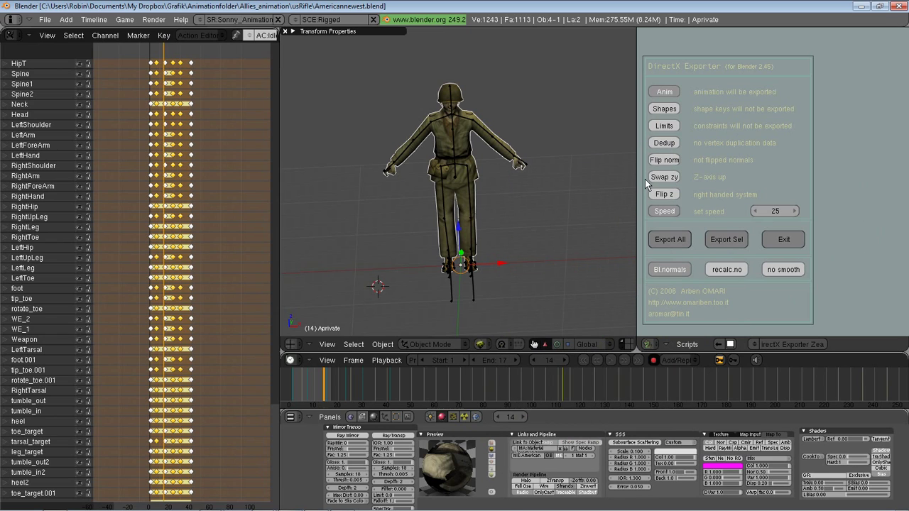
{"action": "left_click", "coordinate": [44, 20]}
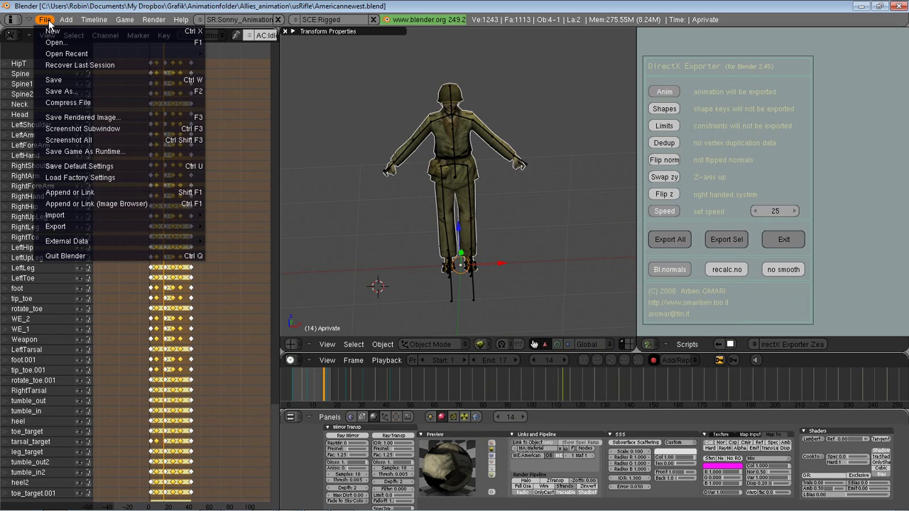
{"action": "mouse_move", "coordinate": [61, 226]}
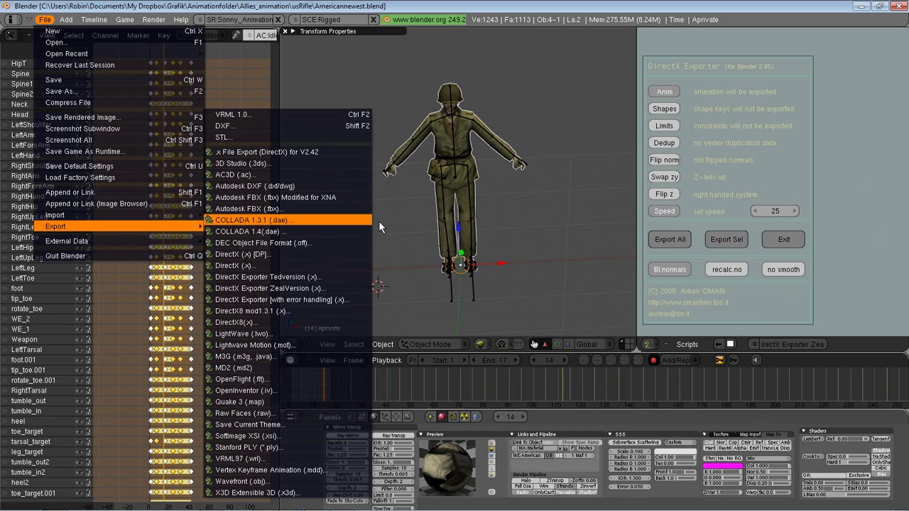
{"action": "left_click", "coordinate": [687, 345]}
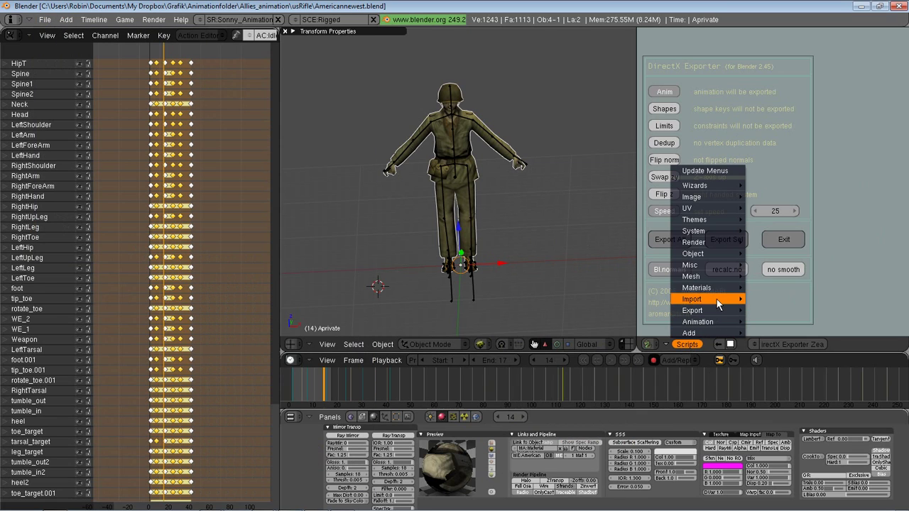
{"action": "mouse_move", "coordinate": [706, 310]}
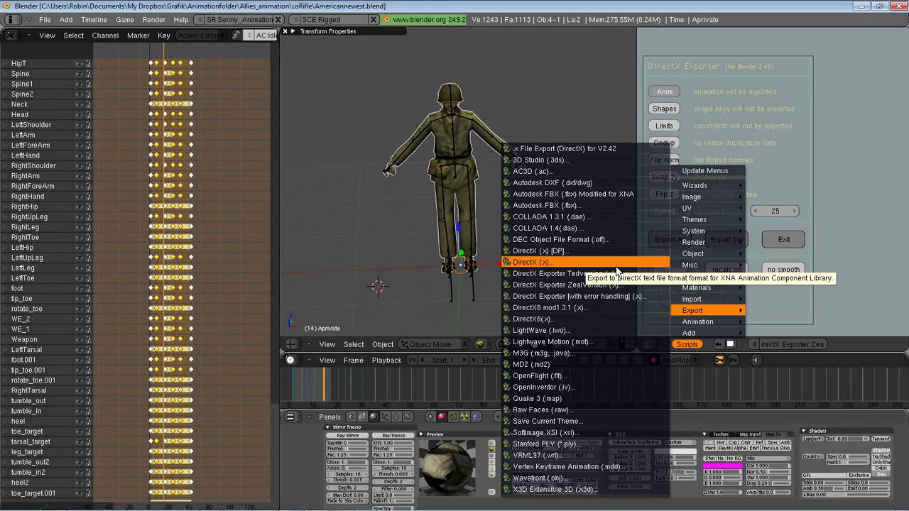
Switch to Firefox and read the geero.net DirectX Exporter page, including the exporter's description and its download link
{"action": "mouse_move", "coordinate": [292, 504]}
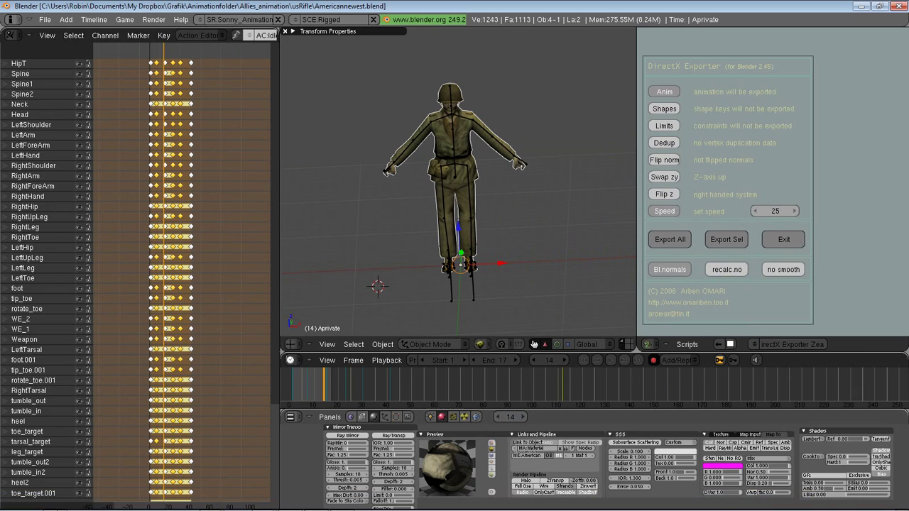
{"action": "left_click", "coordinate": [54, 504]}
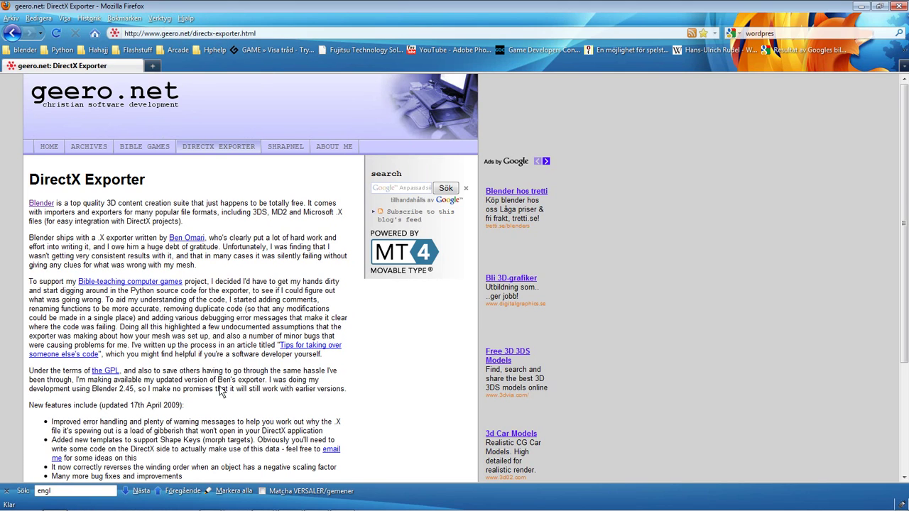
{"action": "scroll", "coordinate": [221, 359], "scroll_direction": "down", "scroll_amount": 4}
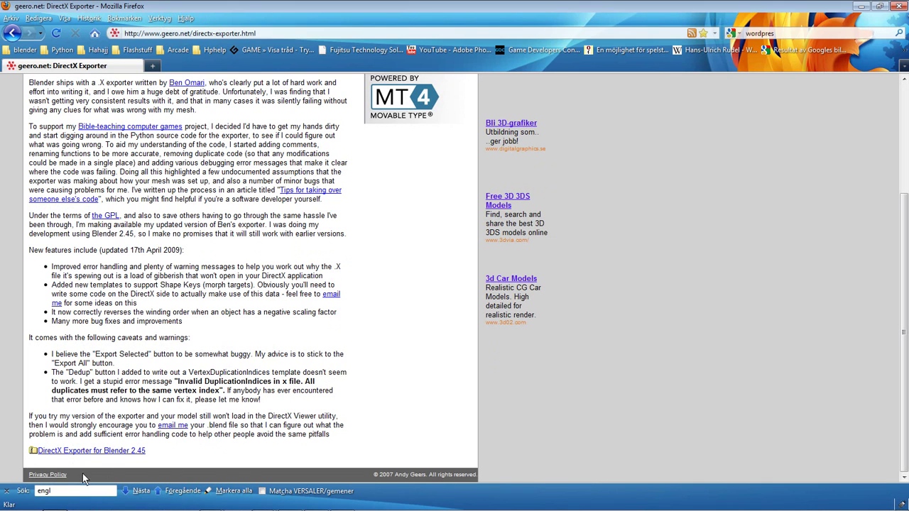
{"action": "scroll", "coordinate": [147, 463], "scroll_direction": "up", "scroll_amount": 4}
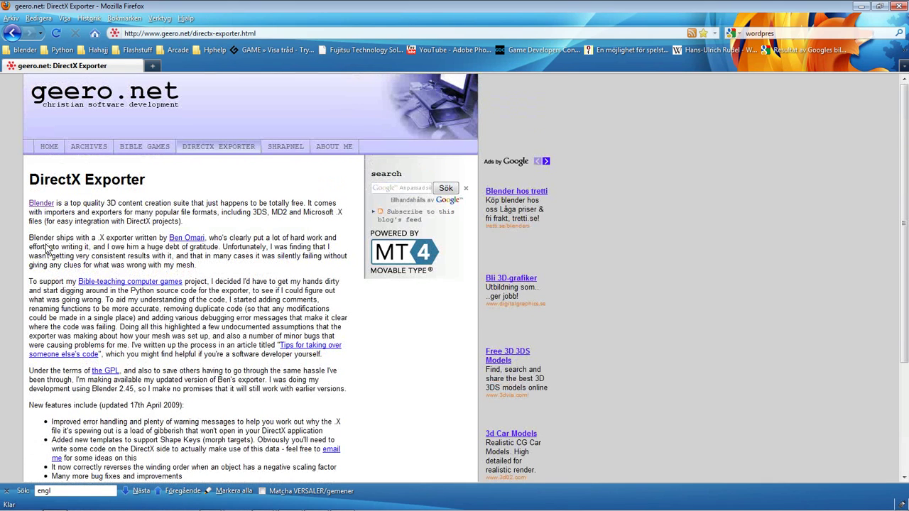
{"action": "left_click_drag", "start_coordinate": [35, 242], "coordinate": [198, 266]}
{"action": "left_click", "coordinate": [228, 302]}
{"action": "scroll", "coordinate": [226, 302], "scroll_direction": "down", "scroll_amount": 2}
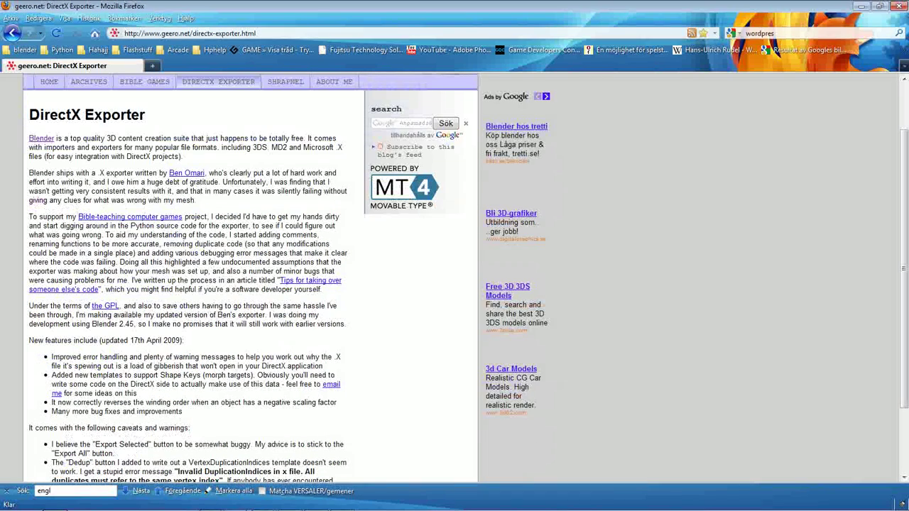
Switch back to Blender, widen the scripts area further, and run the DirectX Exporter ZealVersion (.x) export script
{"action": "left_click", "coordinate": [263, 503]}
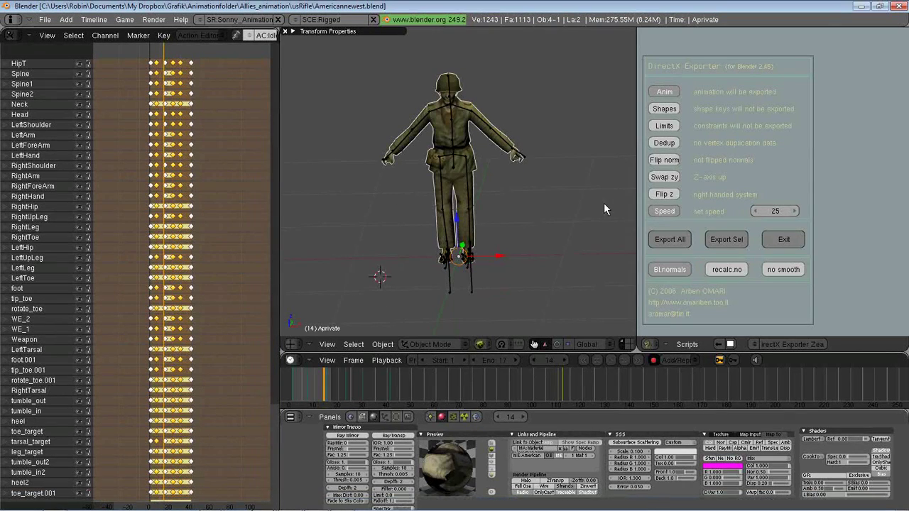
{"action": "left_click_drag", "start_coordinate": [638, 298], "coordinate": [603, 301]}
{"action": "middle_click_drag", "start_coordinate": [540, 235], "coordinate": [567, 280]}
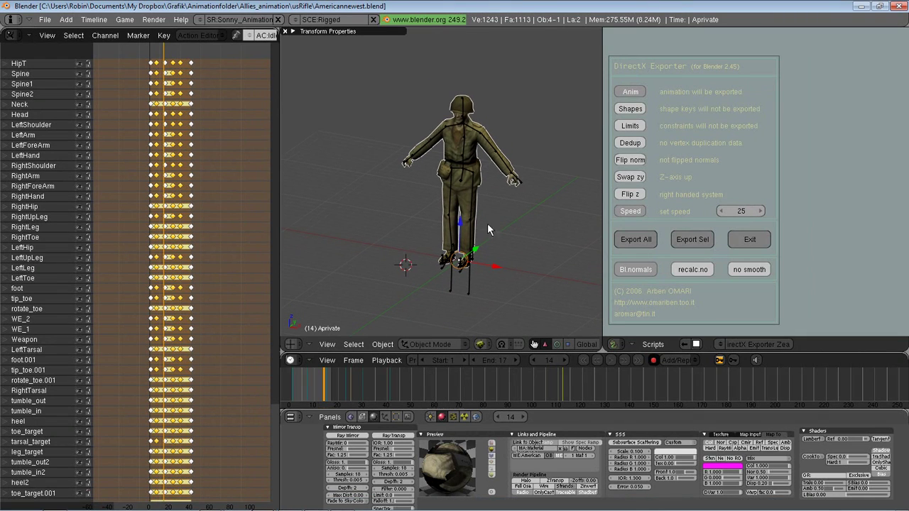
{"action": "left_click", "coordinate": [653, 344]}
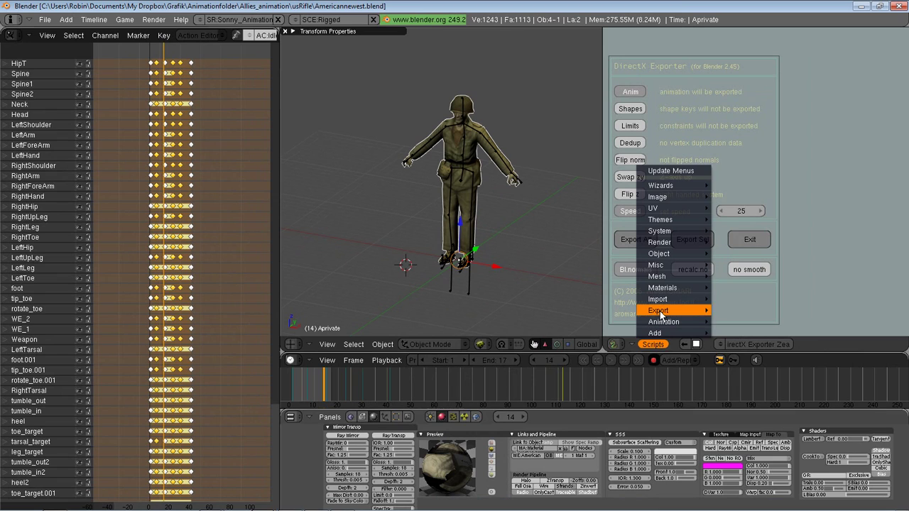
{"action": "mouse_move", "coordinate": [658, 310]}
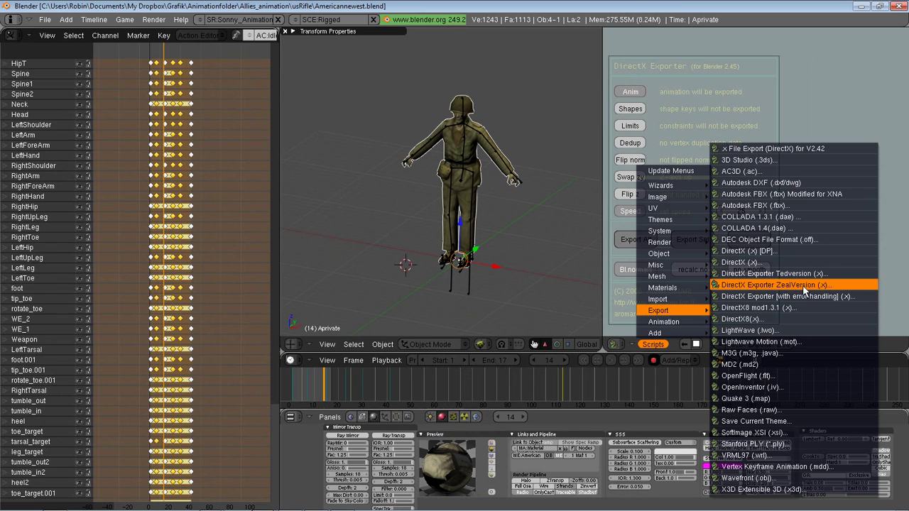
{"action": "left_click", "coordinate": [757, 286]}
{"action": "left_click", "coordinate": [654, 345]}
{"action": "left_click", "coordinate": [799, 291]}
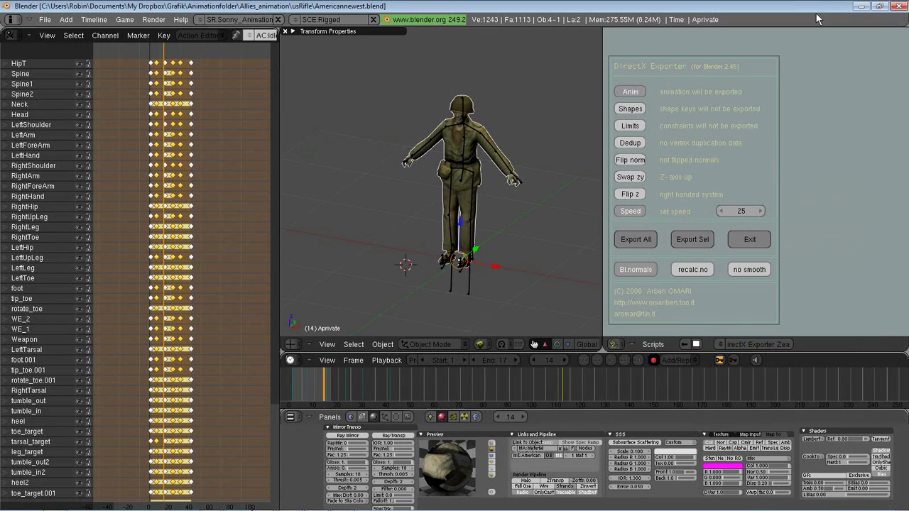
Turn on Flip z and Swap zy in the DirectX Exporter for a left handed, Y-axis up export
{"action": "middle_click_drag", "start_coordinate": [426, 238], "coordinate": [516, 243]}
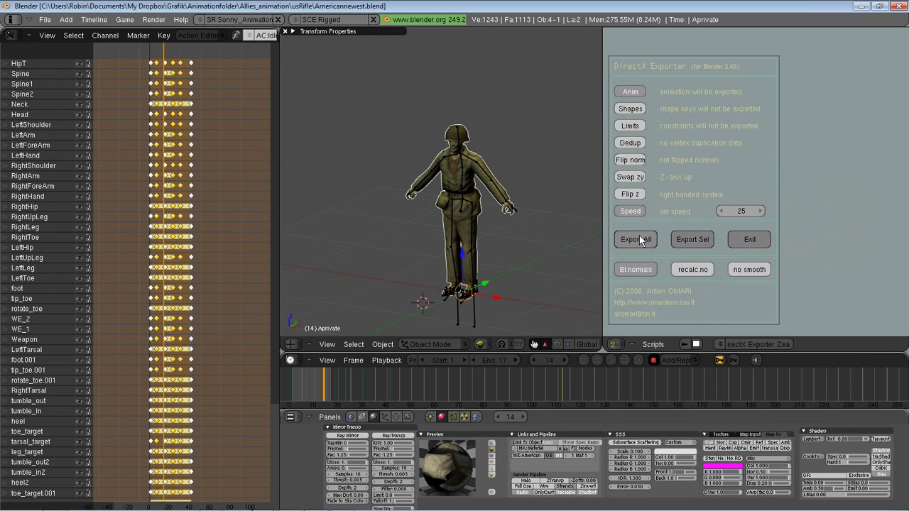
{"action": "middle_click_drag", "start_coordinate": [498, 230], "coordinate": [517, 227]}
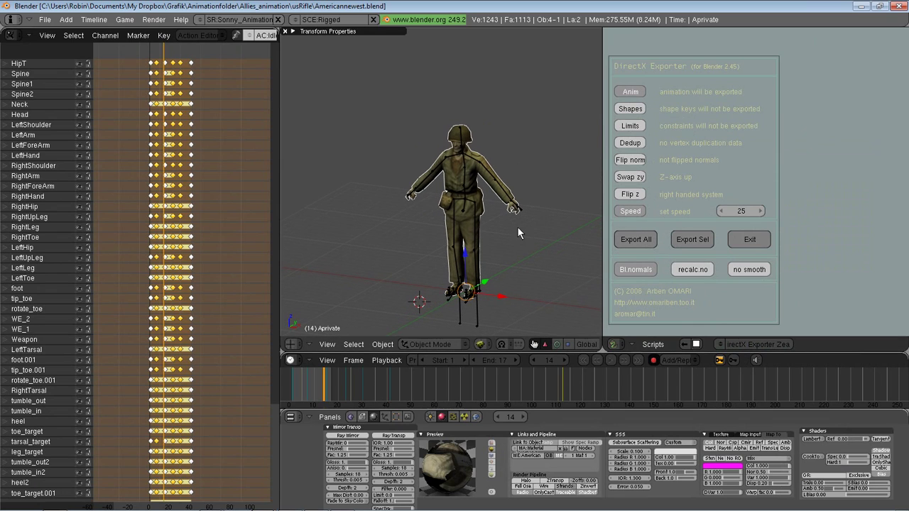
{"action": "left_click", "coordinate": [636, 198]}
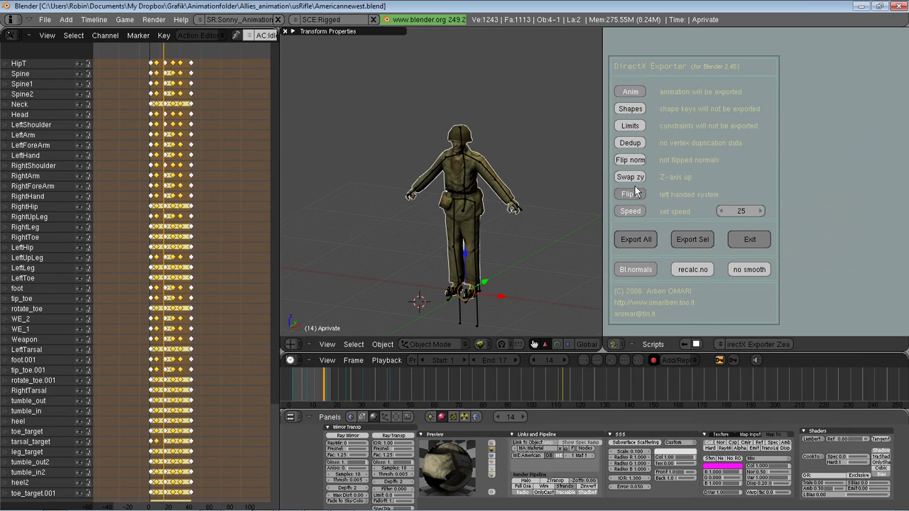
{"action": "left_click", "coordinate": [639, 177]}
Examine the soldier, its armature and the axis directions from the front and several other angles
{"action": "middle_click_drag", "start_coordinate": [498, 265], "coordinate": [456, 199], "text": "shift"}
{"action": "scroll", "coordinate": [466, 229], "scroll_direction": "up", "scroll_amount": 2}
{"action": "scroll", "coordinate": [457, 198], "scroll_direction": "down", "scroll_amount": 1}
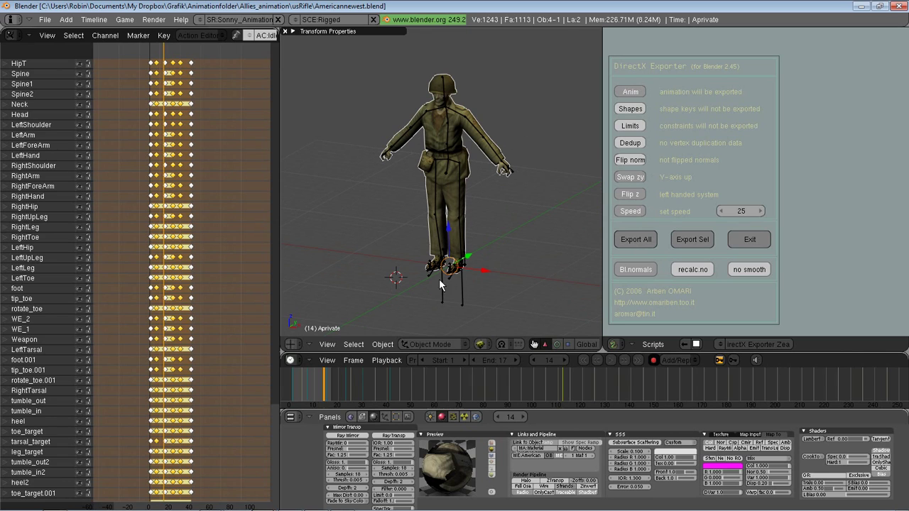
{"action": "middle_click_drag", "start_coordinate": [472, 228], "coordinate": [488, 258]}
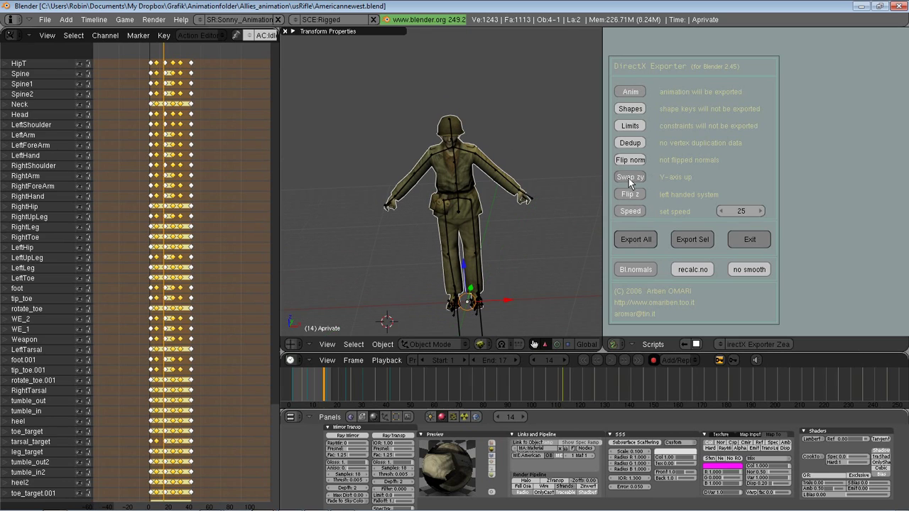
{"action": "middle_click_drag", "start_coordinate": [583, 241], "coordinate": [415, 145]}
{"action": "middle_click_drag", "start_coordinate": [520, 211], "coordinate": [497, 199]}
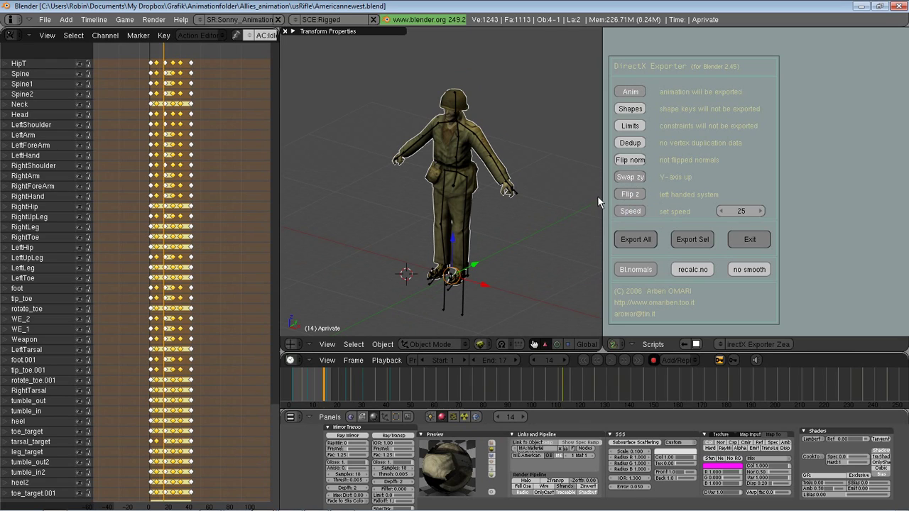
{"action": "key", "text": "KP_1"}
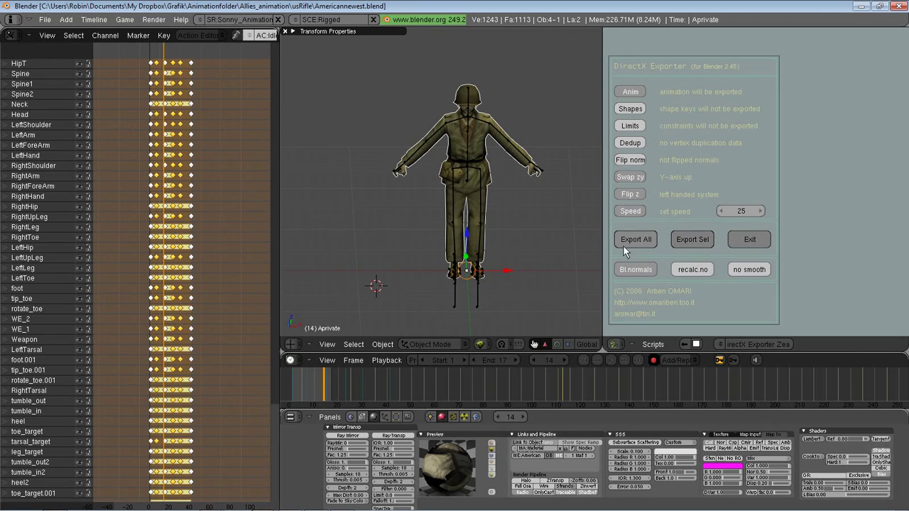
{"action": "middle_click_drag", "start_coordinate": [590, 213], "coordinate": [535, 201]}
{"action": "middle_click_drag", "start_coordinate": [486, 267], "coordinate": [500, 172]}
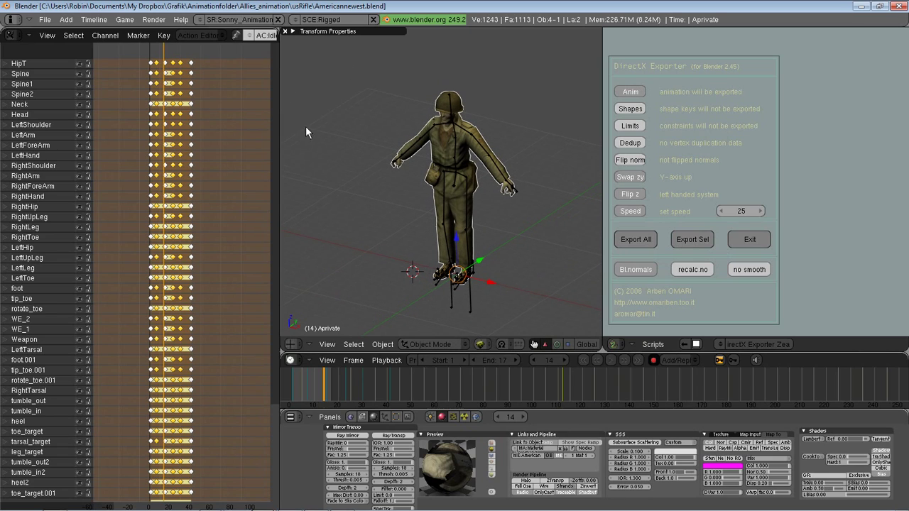
{"action": "middle_click_drag", "start_coordinate": [446, 278], "coordinate": [470, 216]}
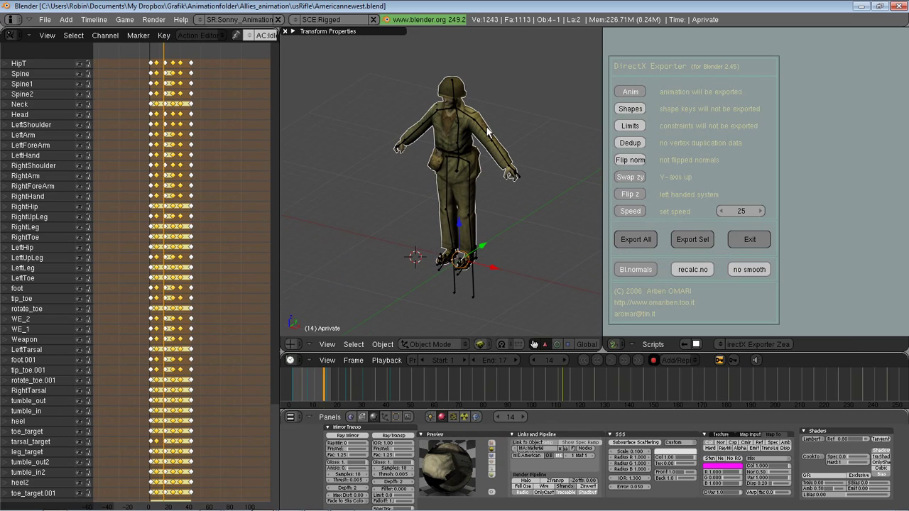
{"action": "middle_click_drag", "start_coordinate": [454, 270], "coordinate": [463, 238]}
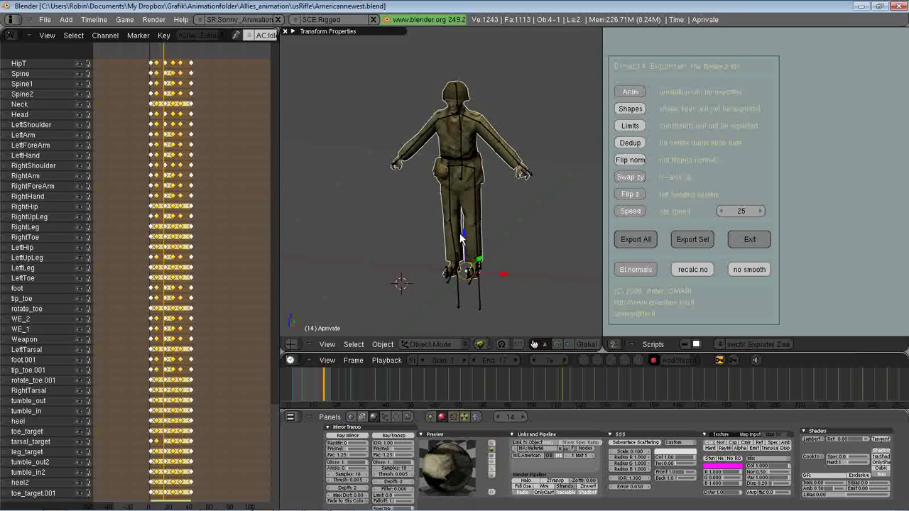
{"action": "middle_click_drag", "start_coordinate": [420, 167], "coordinate": [495, 217]}
{"action": "middle_click_drag", "start_coordinate": [466, 258], "coordinate": [478, 253]}
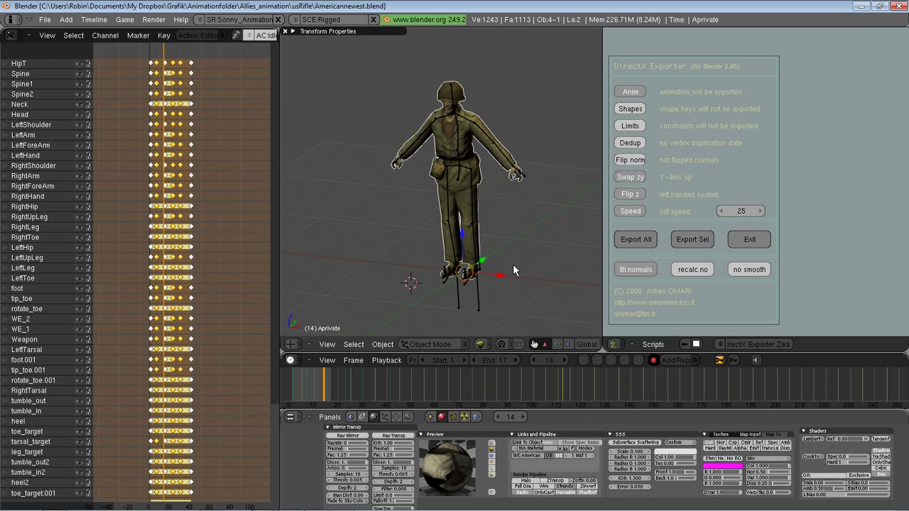
Switch to the x folder in Windows Explorer and open Soldier_animaton.x with DirectX Viewer
{"action": "key", "text": "alt+Tab"}
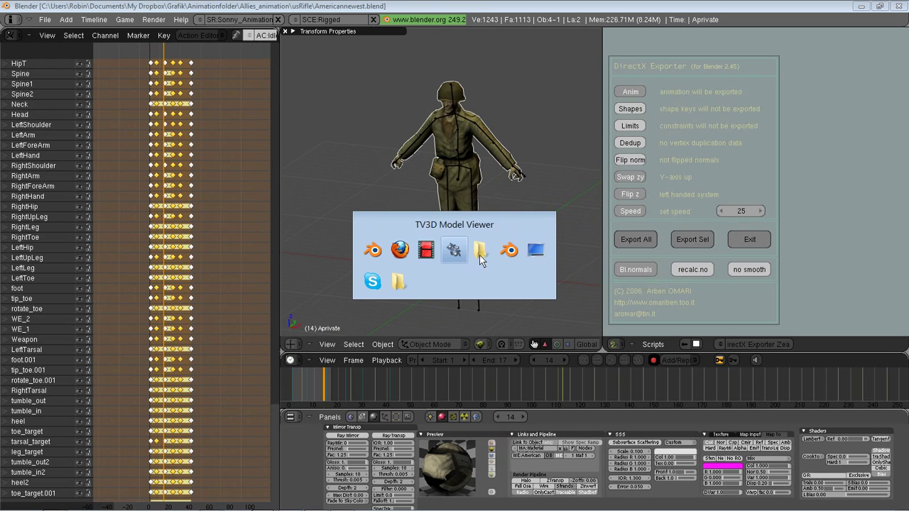
{"action": "key", "text": "alt+Tab"}
{"action": "key", "text": "alt+Tab"}
{"action": "key", "text": "alt+Tab"}
{"action": "key", "text": "alt+Tab"}
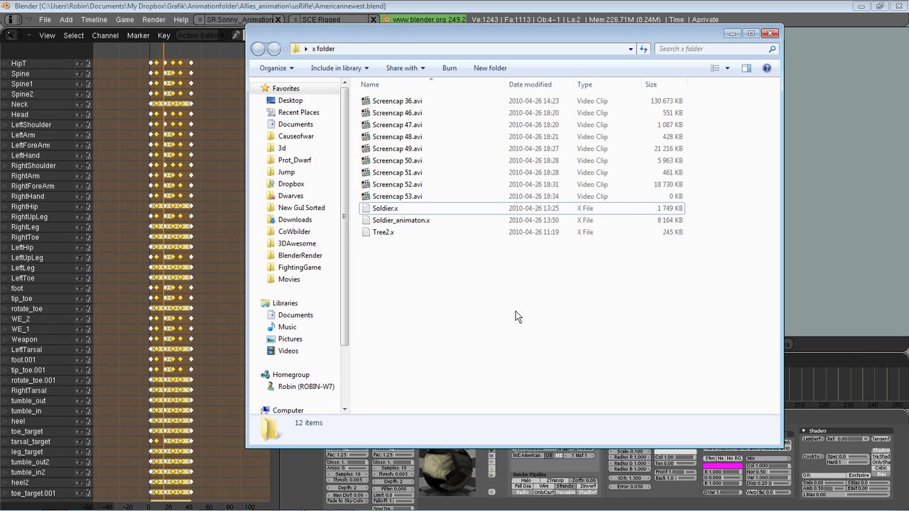
{"action": "left_click", "coordinate": [393, 222]}
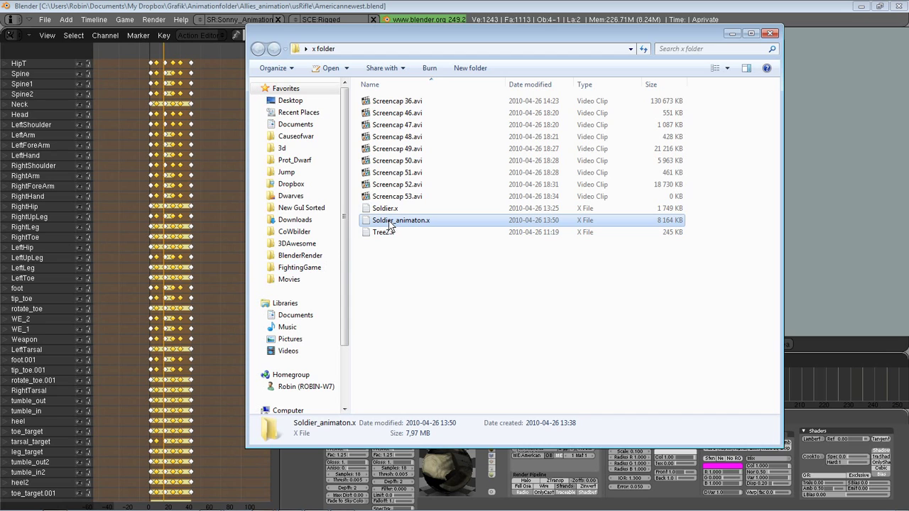
{"action": "right_click", "coordinate": [389, 223]}
{"action": "mouse_move", "coordinate": [452, 264]}
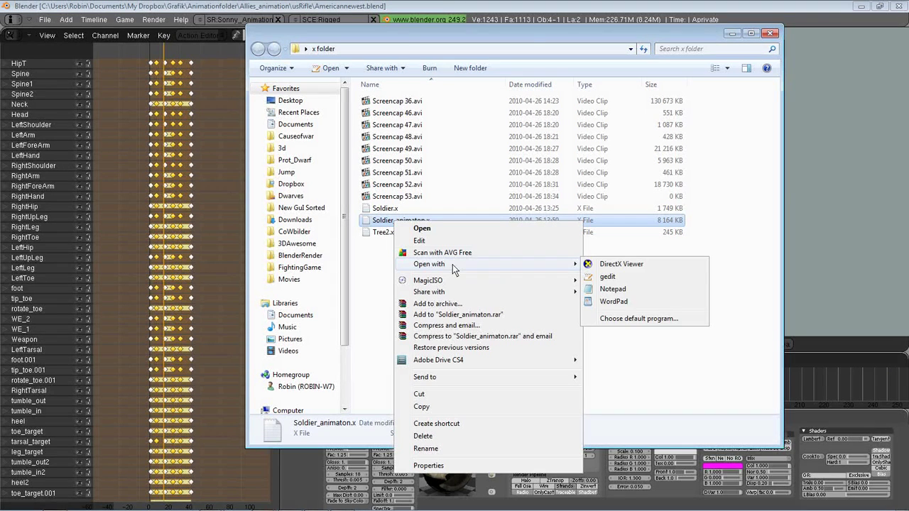
{"action": "left_click", "coordinate": [685, 264]}
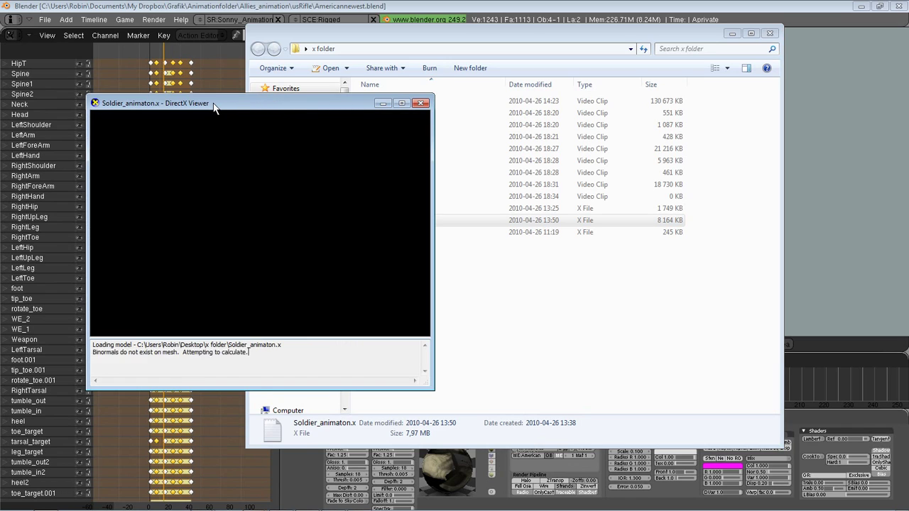
Examine the animated soldier from several angles in DirectX Viewer and close the viewer
{"action": "left_click_drag", "start_coordinate": [213, 103], "coordinate": [434, 86]}
{"action": "left_click_drag", "start_coordinate": [574, 220], "coordinate": [501, 229]}
{"action": "left_click_drag", "start_coordinate": [606, 217], "coordinate": [472, 241]}
{"action": "left_click_drag", "start_coordinate": [571, 236], "coordinate": [447, 238]}
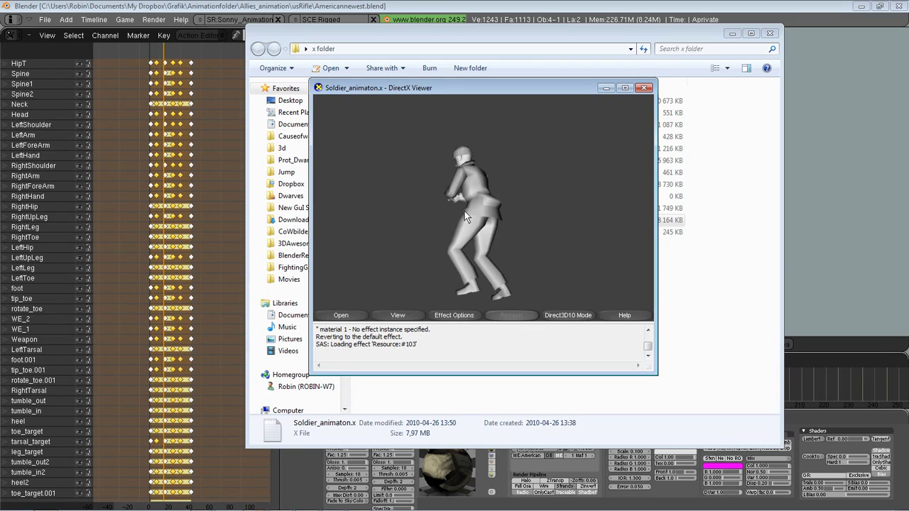
{"action": "left_click", "coordinate": [643, 87]}
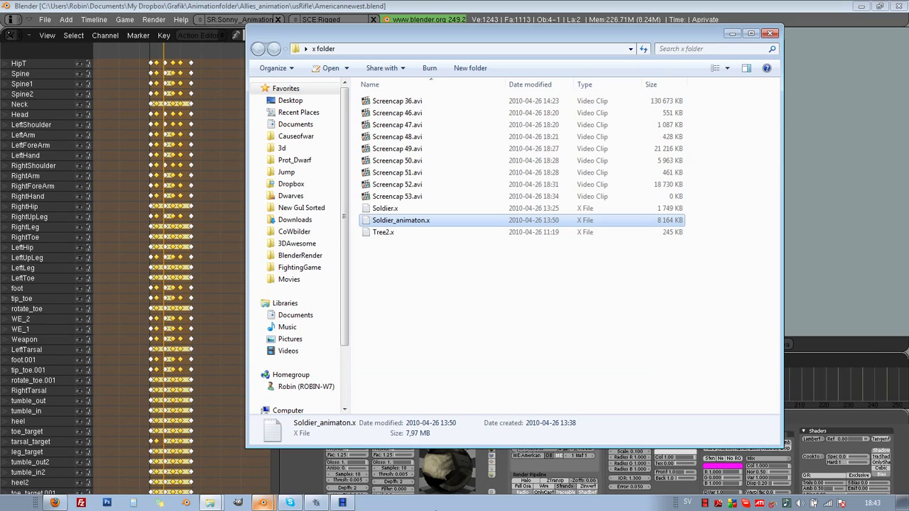
Switch to TV3D Model Viewer, examine the textured soldier from several angles and play its HitArmor1H_0 animation
{"action": "left_click", "coordinate": [316, 503]}
{"action": "left_click_drag", "start_coordinate": [516, 281], "coordinate": [248, 298]}
{"action": "left_click_drag", "start_coordinate": [660, 281], "coordinate": [658, 369]}
{"action": "scroll", "coordinate": [587, 297], "scroll_direction": "down", "scroll_amount": 1}
{"action": "scroll", "coordinate": [584, 293], "scroll_direction": "up", "scroll_amount": 5}
{"action": "left_click", "coordinate": [643, 474]}
{"action": "left_click", "coordinate": [565, 443]}
{"action": "key", "text": "Down"}
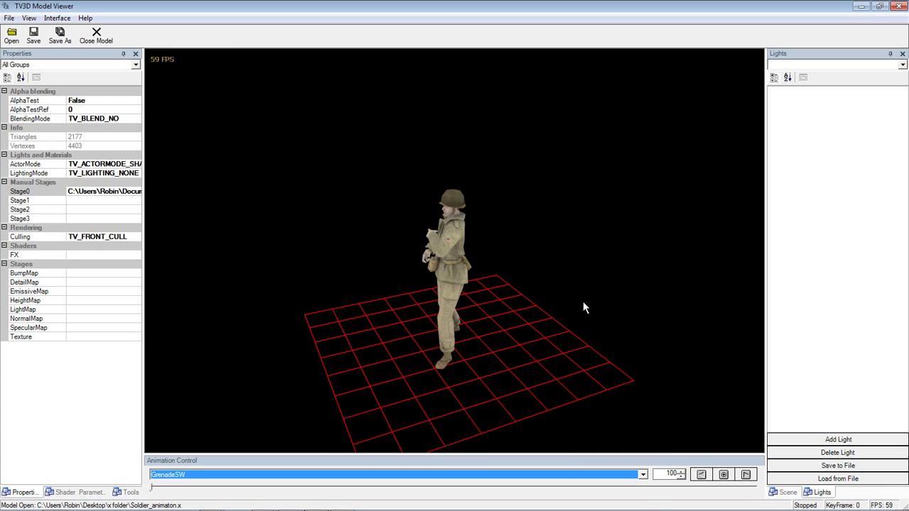
{"action": "key", "text": "Down"}
{"action": "left_click_drag", "start_coordinate": [582, 301], "coordinate": [469, 288]}
{"action": "left_click", "coordinate": [746, 475]}
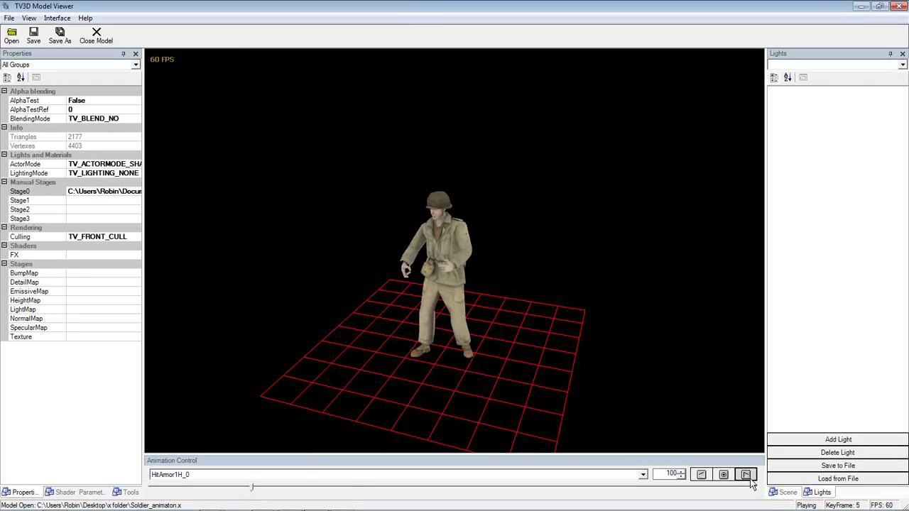
Preview the Idle2H_0 animation on the soldier up close
{"action": "left_click", "coordinate": [504, 474]}
{"action": "left_click", "coordinate": [503, 448]}
{"action": "scroll", "coordinate": [502, 340], "scroll_direction": "down", "scroll_amount": 2}
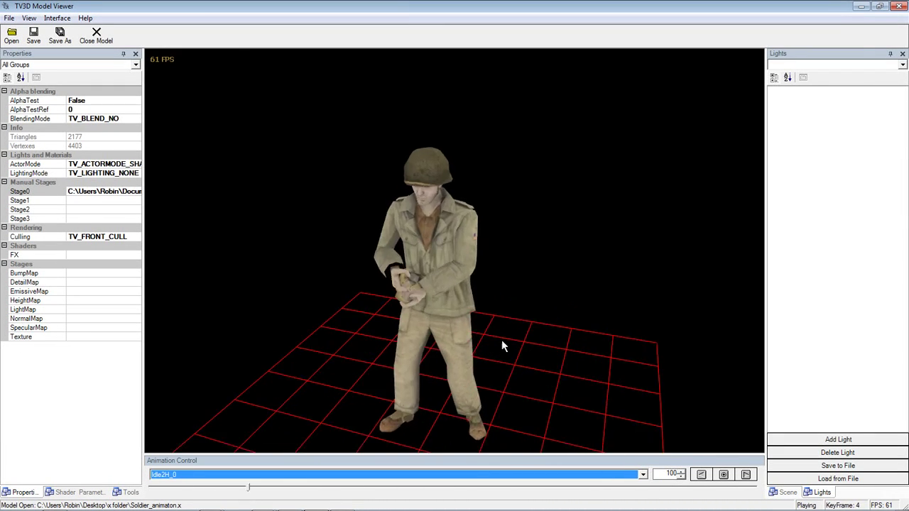
{"action": "scroll", "coordinate": [501, 337], "scroll_direction": "up", "scroll_amount": 5}
Preview further idle animations up to IdleSW_2 and examine the soldier's motion from different angles and distances
{"action": "left_click", "coordinate": [643, 475]}
{"action": "scroll", "coordinate": [459, 450], "scroll_direction": "down", "scroll_amount": 3}
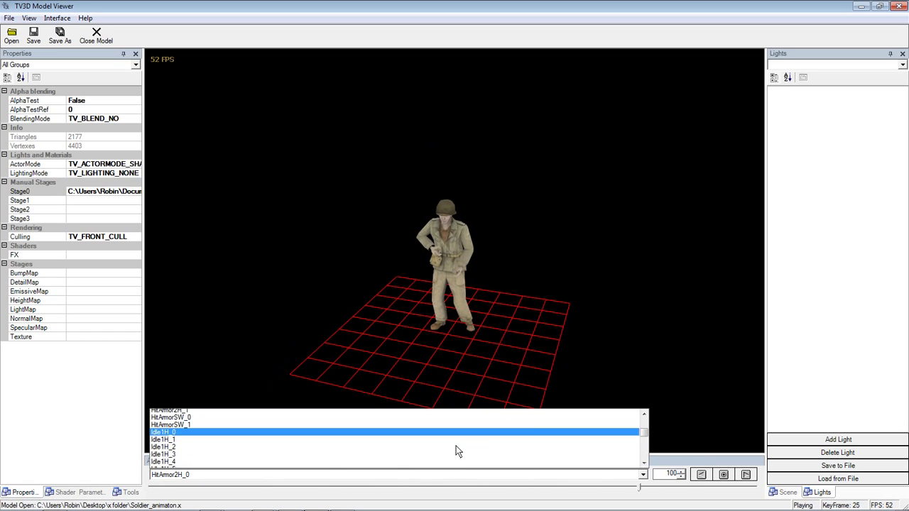
{"action": "left_click", "coordinate": [444, 450]}
{"action": "left_click_drag", "start_coordinate": [721, 286], "coordinate": [304, 320]}
{"action": "left_click_drag", "start_coordinate": [684, 305], "coordinate": [556, 316]}
{"action": "middle_click_drag", "start_coordinate": [556, 316], "coordinate": [555, 295]}
{"action": "scroll", "coordinate": [457, 339], "scroll_direction": "down", "scroll_amount": 1}
{"action": "scroll", "coordinate": [457, 340], "scroll_direction": "up", "scroll_amount": 3}
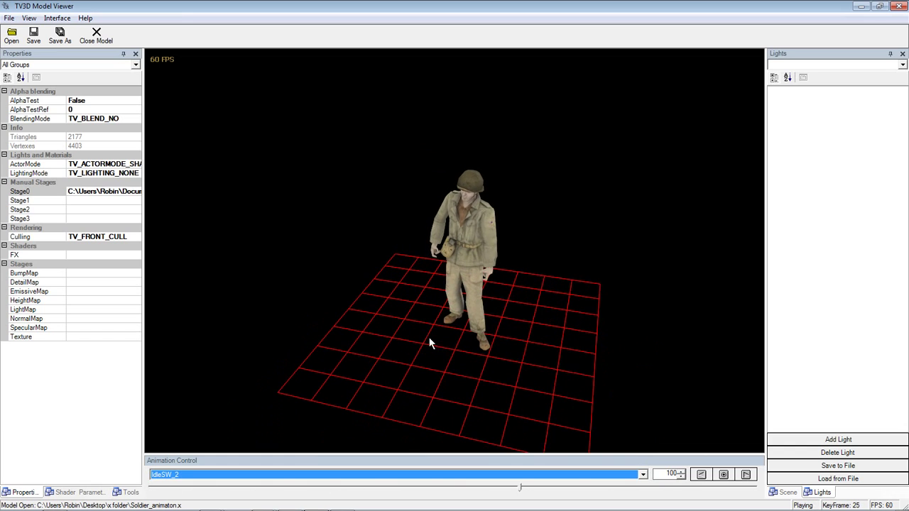
{"action": "left_click_drag", "start_coordinate": [457, 339], "coordinate": [312, 461]}
Switch back to Blender and examine the soldier, its armature and its axis directions from several angles
{"action": "left_click", "coordinate": [268, 503]}
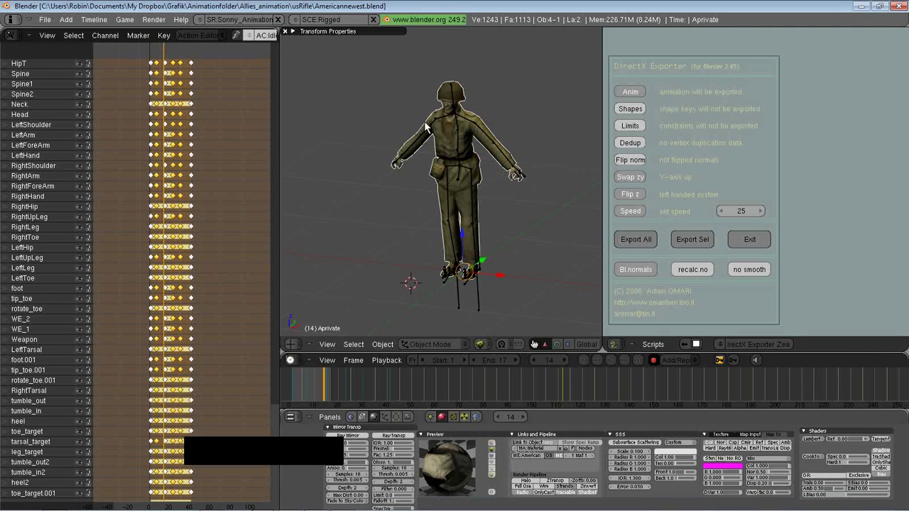
{"action": "middle_click_drag", "start_coordinate": [457, 266], "coordinate": [476, 262]}
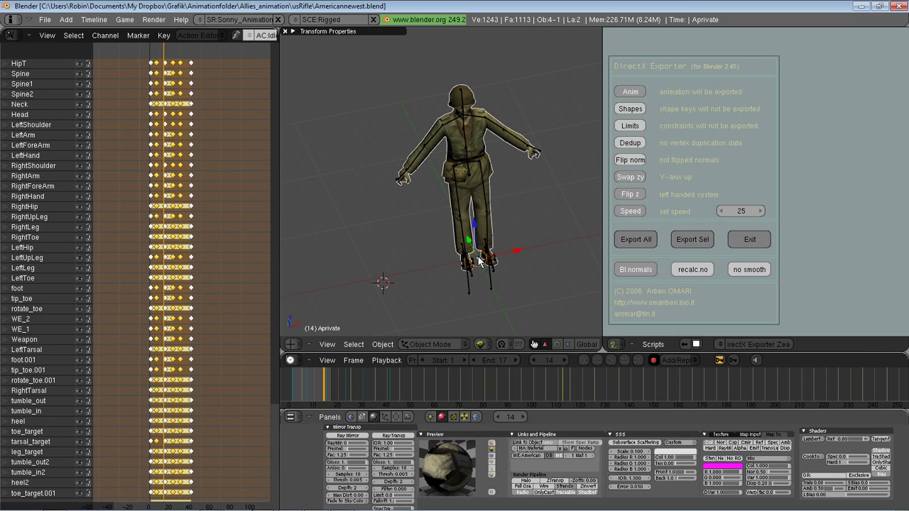
{"action": "middle_click_drag", "start_coordinate": [469, 213], "coordinate": [341, 241]}
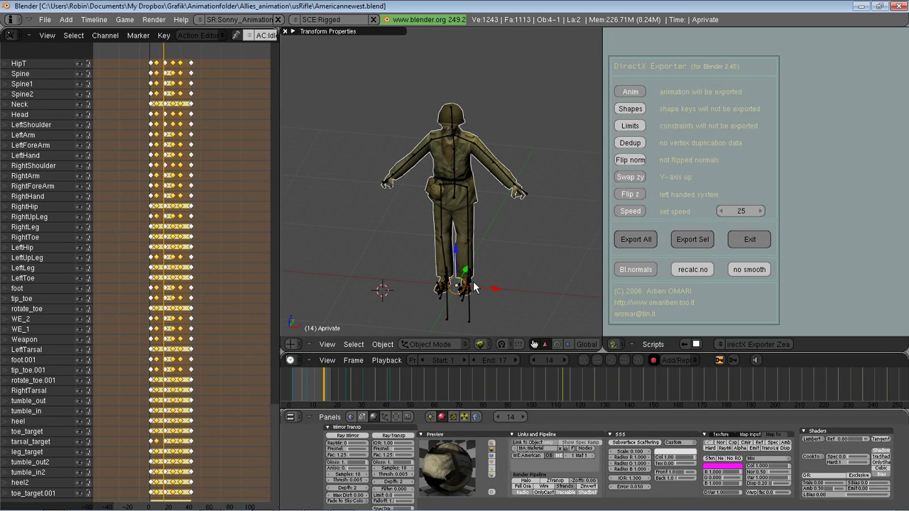
{"action": "mouse_move", "coordinate": [523, 232]}
{"action": "middle_mouse_down"}
{"action": "mouse_move", "coordinate": [497, 236]}
{"action": "mouse_move", "coordinate": [532, 245]}
{"action": "mouse_move", "coordinate": [522, 232]}
{"action": "mouse_move", "coordinate": [515, 249]}
{"action": "middle_mouse_up"}
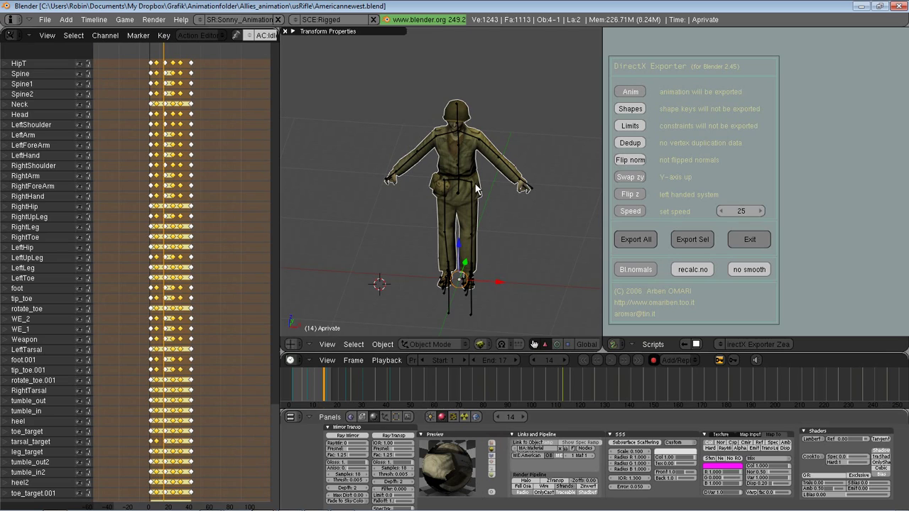
{"action": "middle_click_drag", "start_coordinate": [527, 228], "coordinate": [506, 230]}
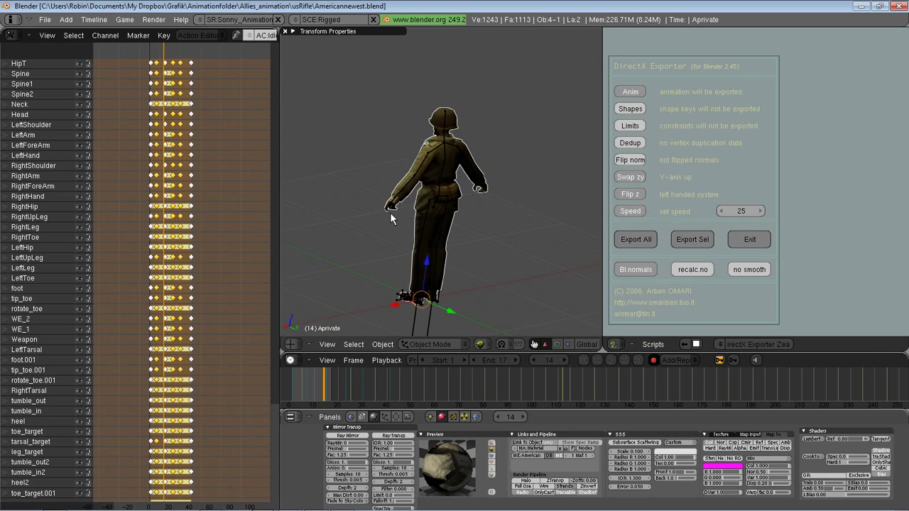